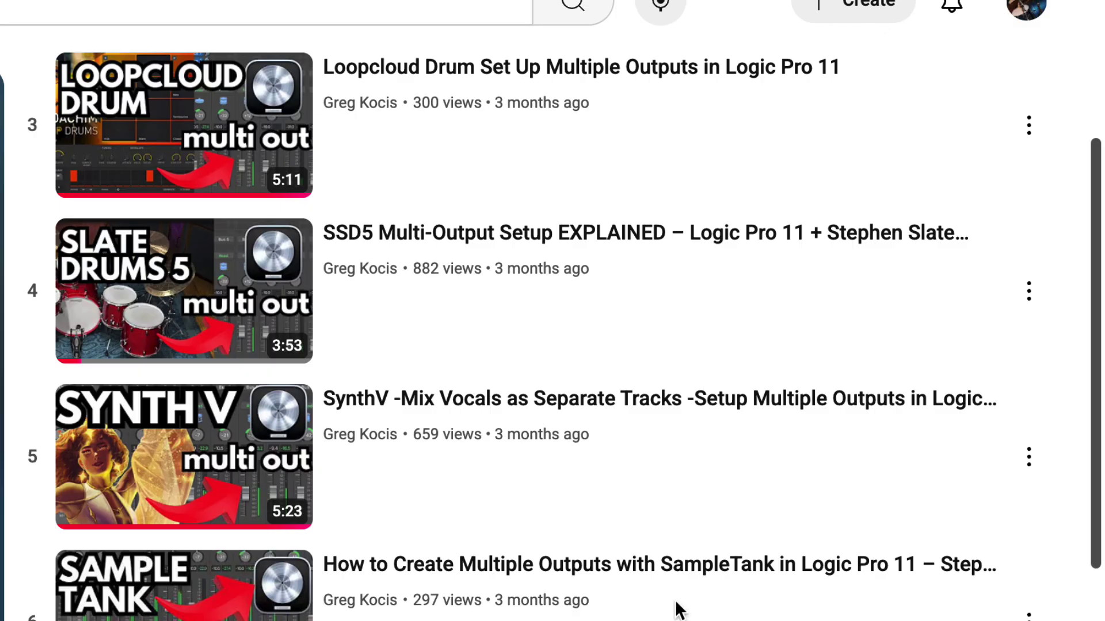
scroll(679, 610, "down", 4)
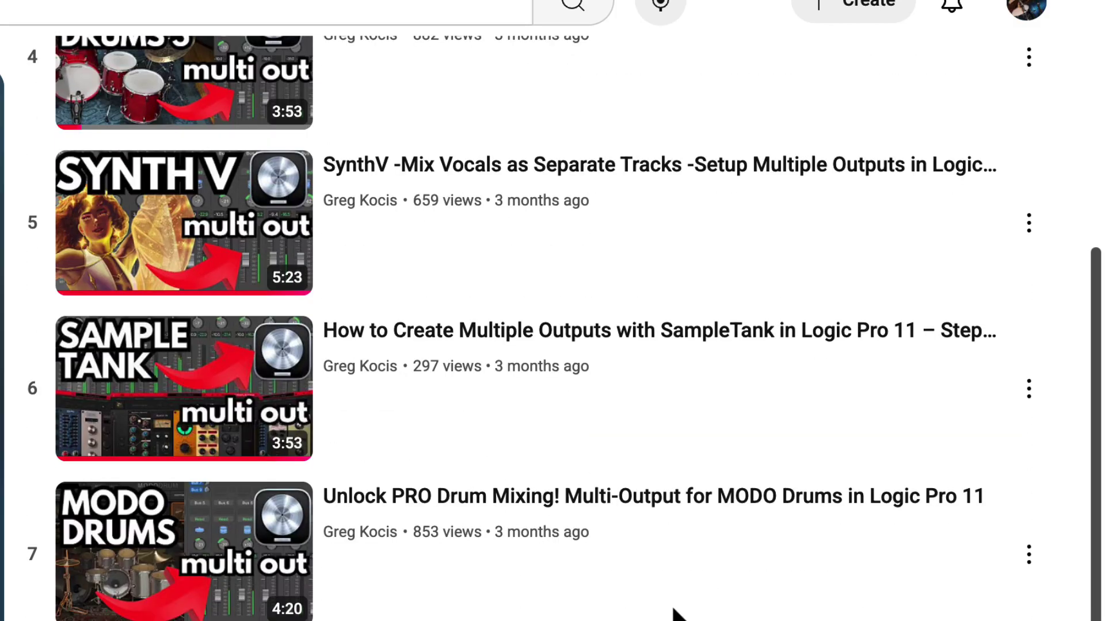
scroll(673, 610, "down", 7)
scroll(671, 608, "down", 1)
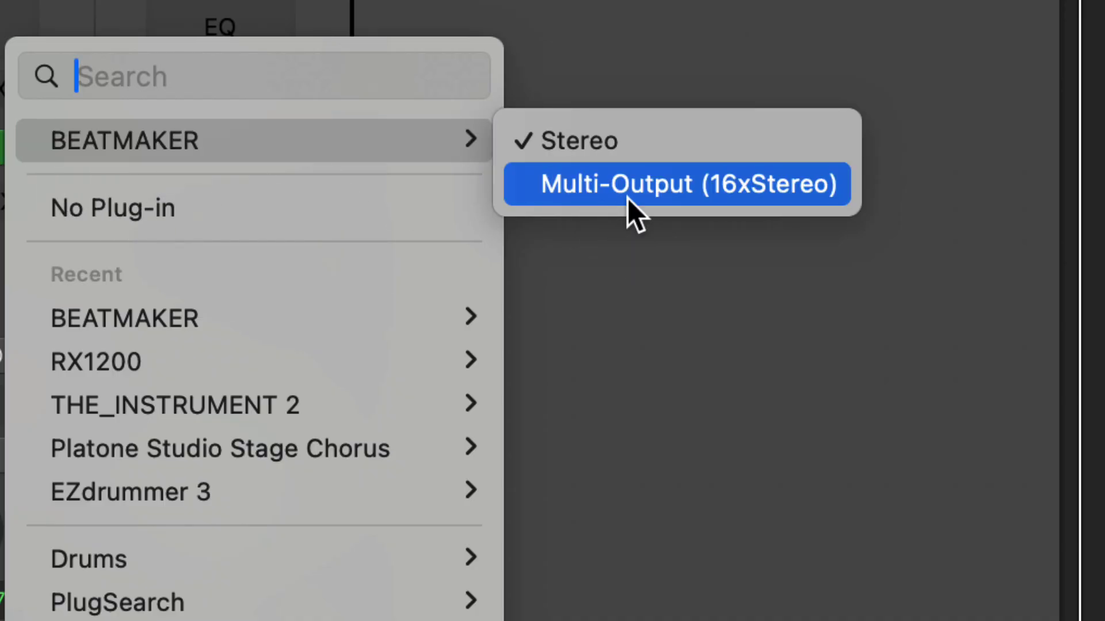
- Load BEATMAKER as Multi-Output (16xStereo) on the instrument track and audition the second verse pattern
left_click(715, 208)
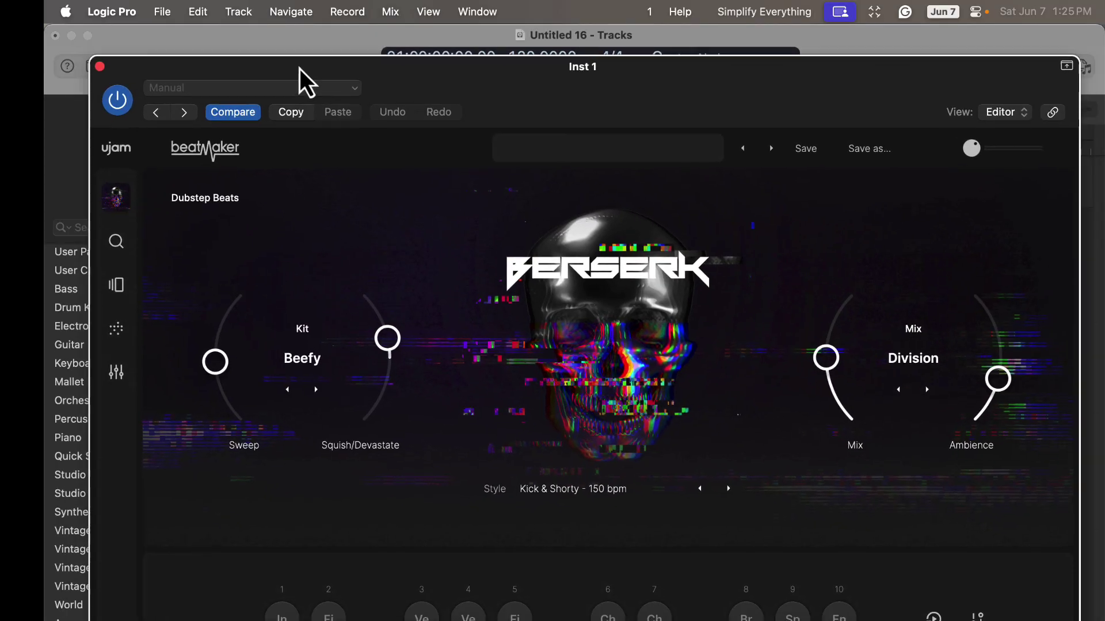
left_click_drag(300, 68, 298, 40)
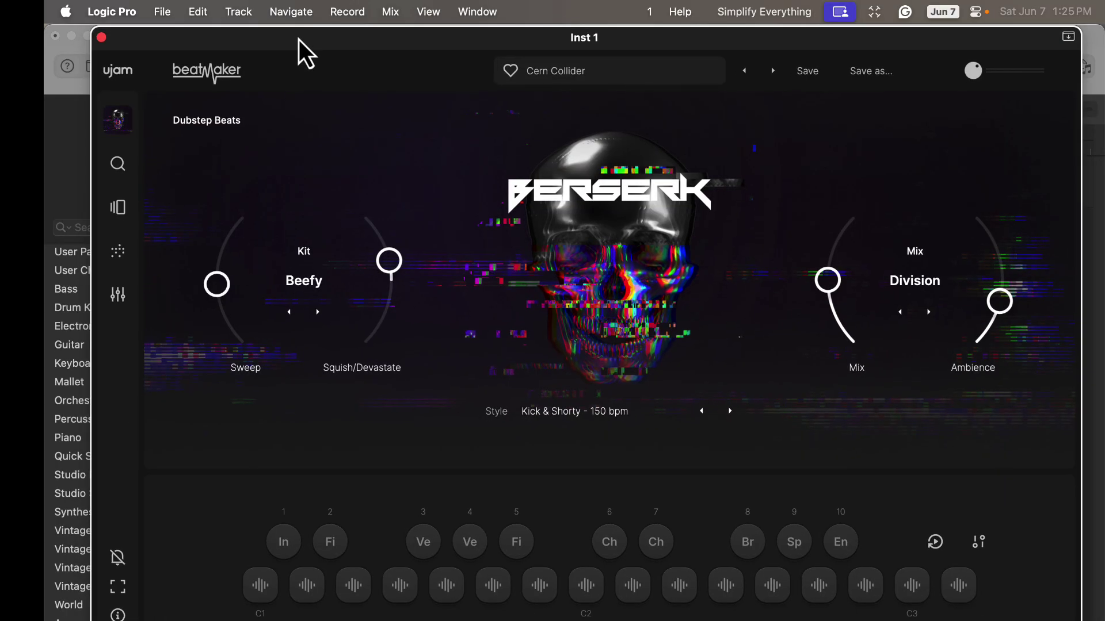
left_click(477, 549)
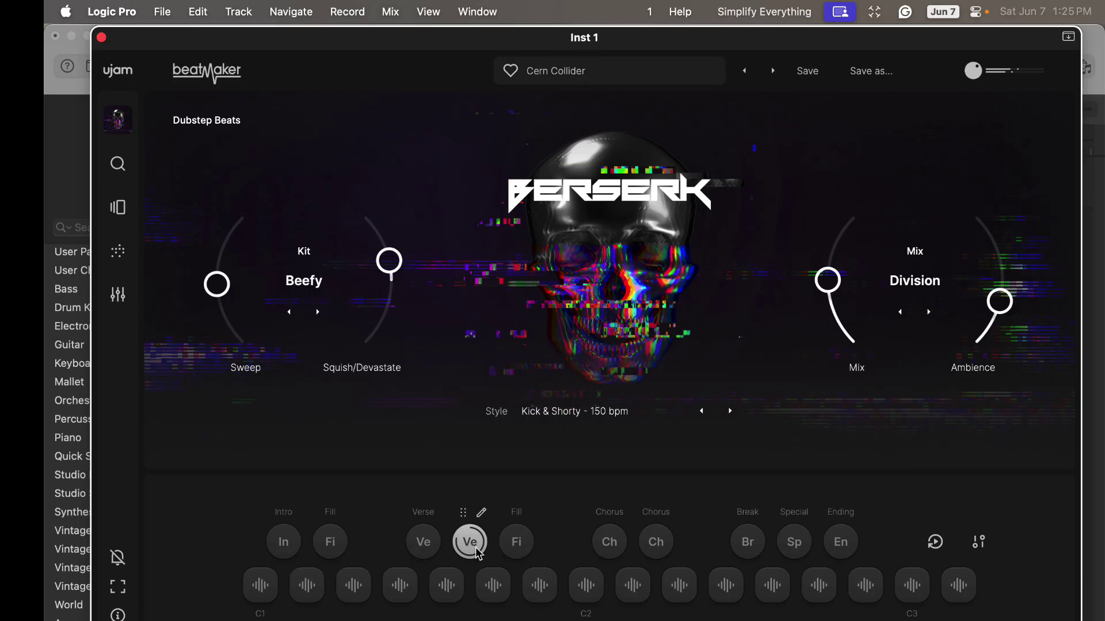
- In BEATMAKER's mixer, set the first kick channel's output to Int and the second kick channel's output to Ext 1
left_click(118, 295)
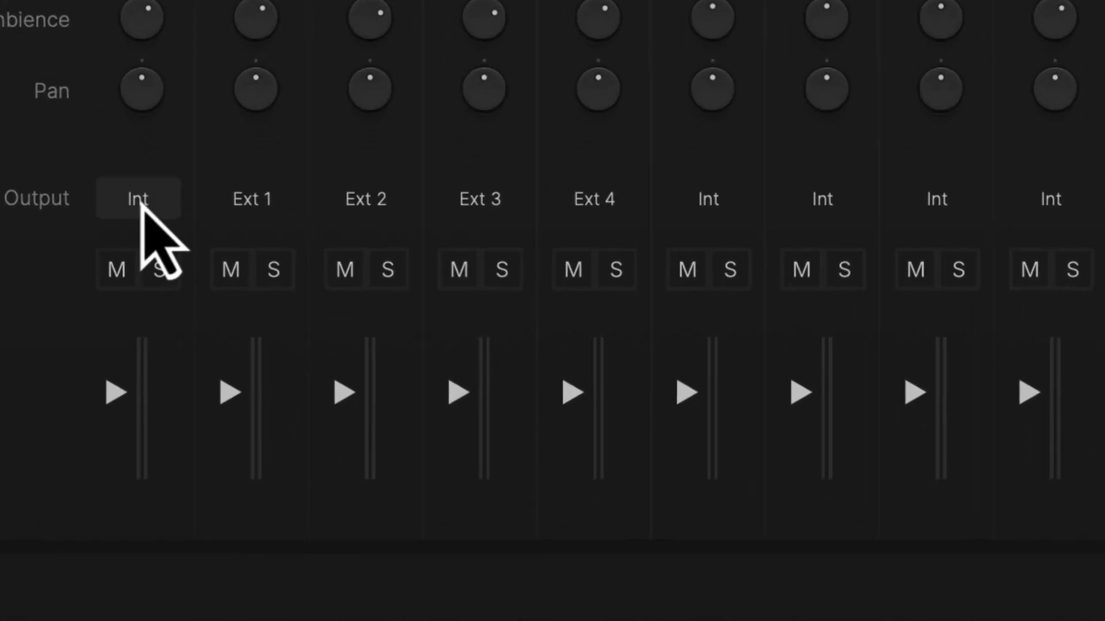
left_click(140, 199)
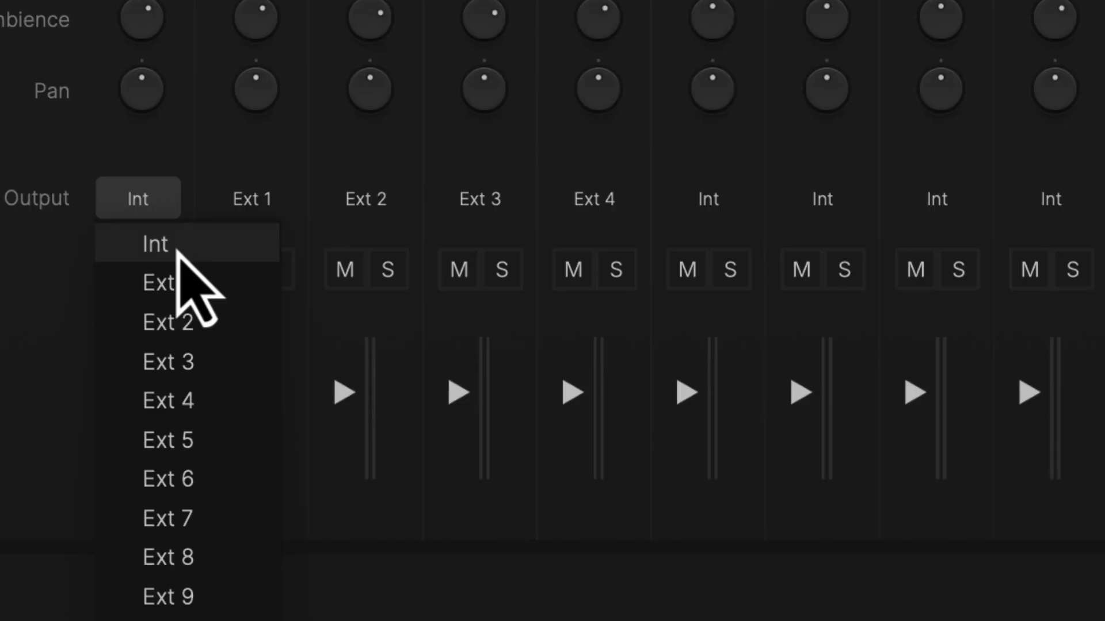
left_click(212, 247)
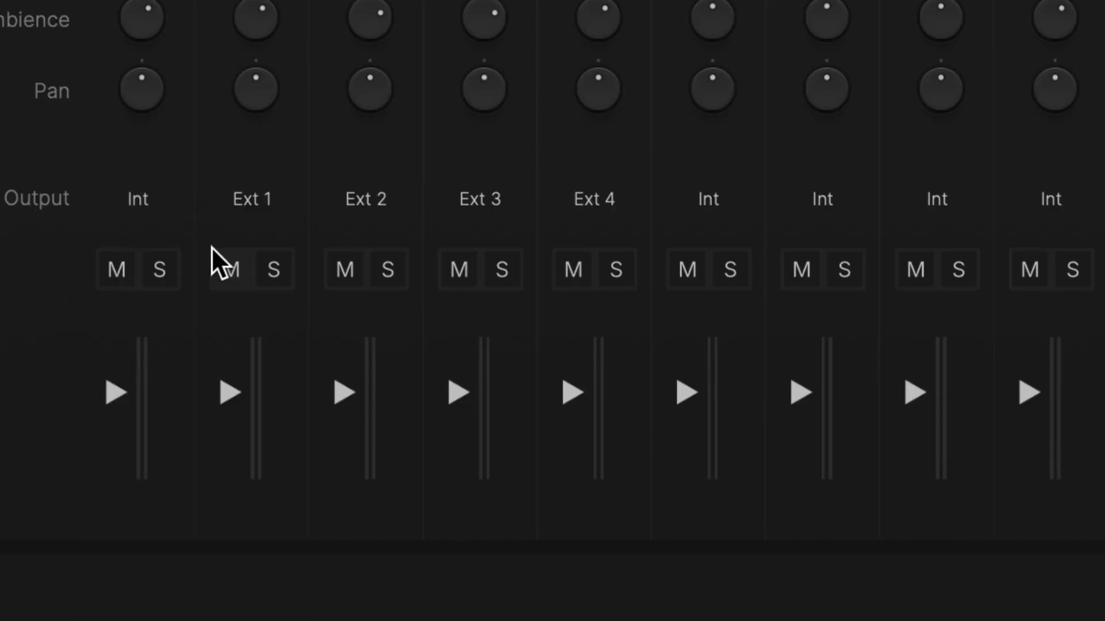
left_click(271, 206)
left_click(320, 295)
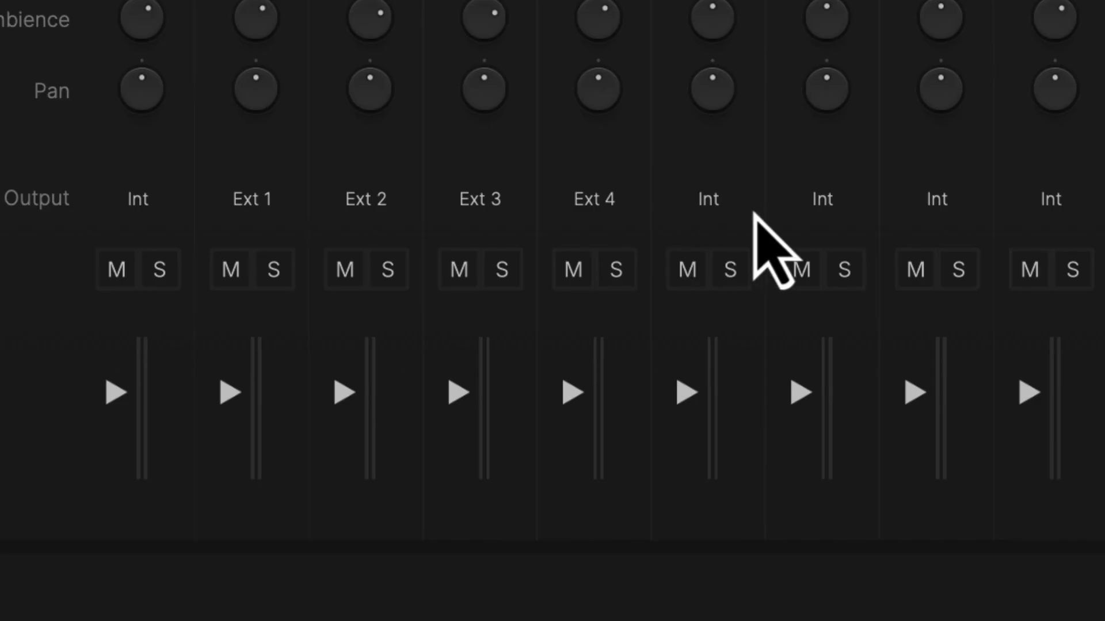
- Route the sixth, seventh and eighth mixer channels to Ext 5, Ext 6 and Ext 7, and open the ninth channel's output choices
left_click(737, 208)
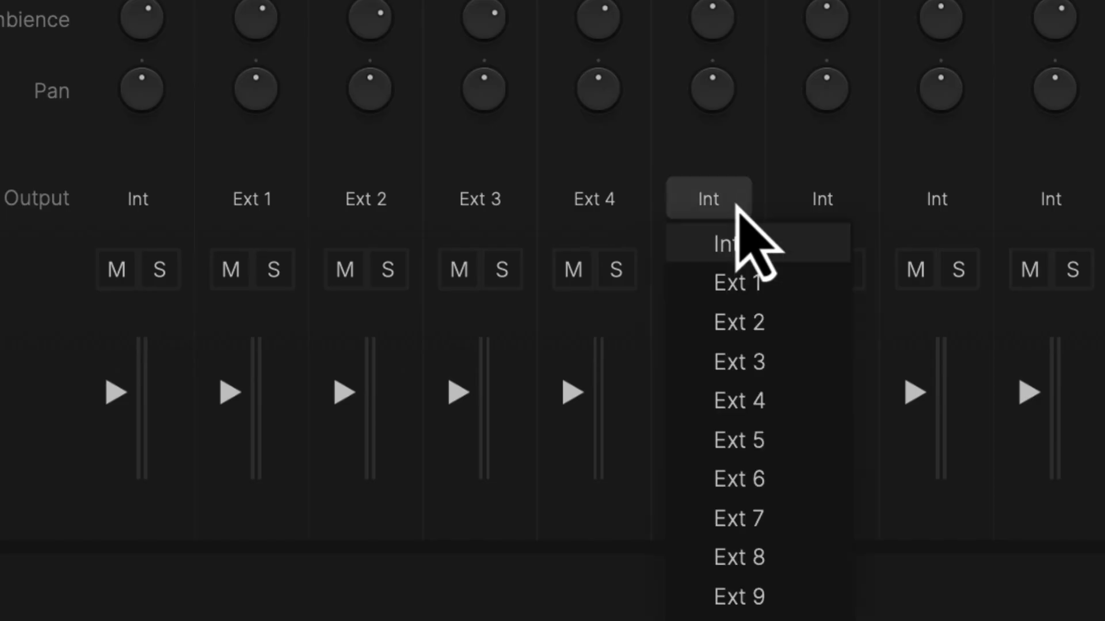
left_click(806, 441)
left_click(847, 195)
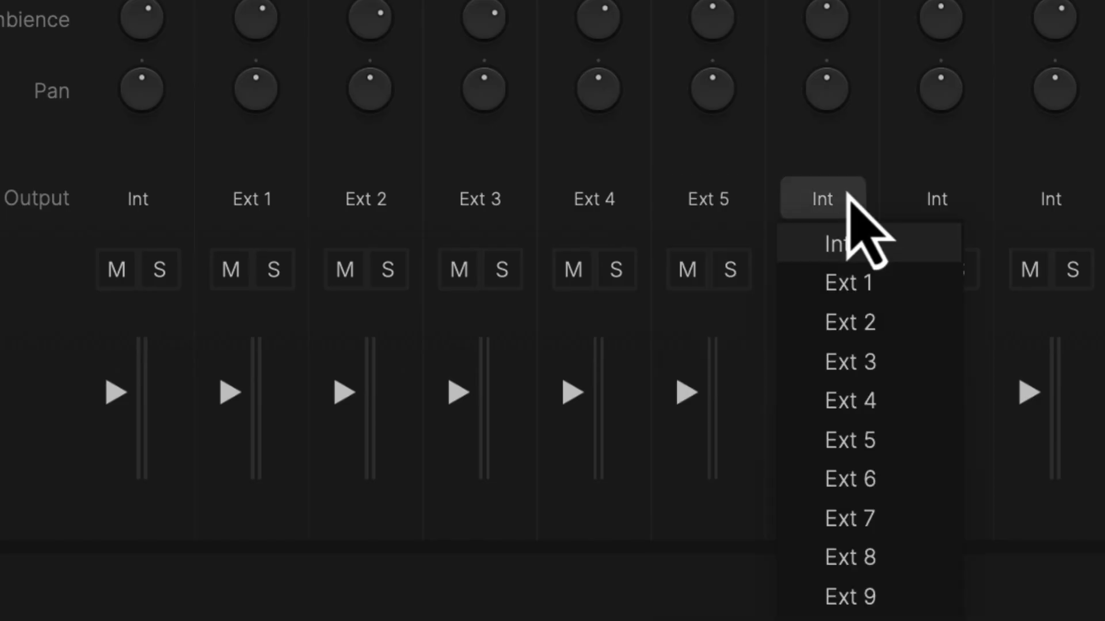
left_click(907, 479)
left_click(938, 202)
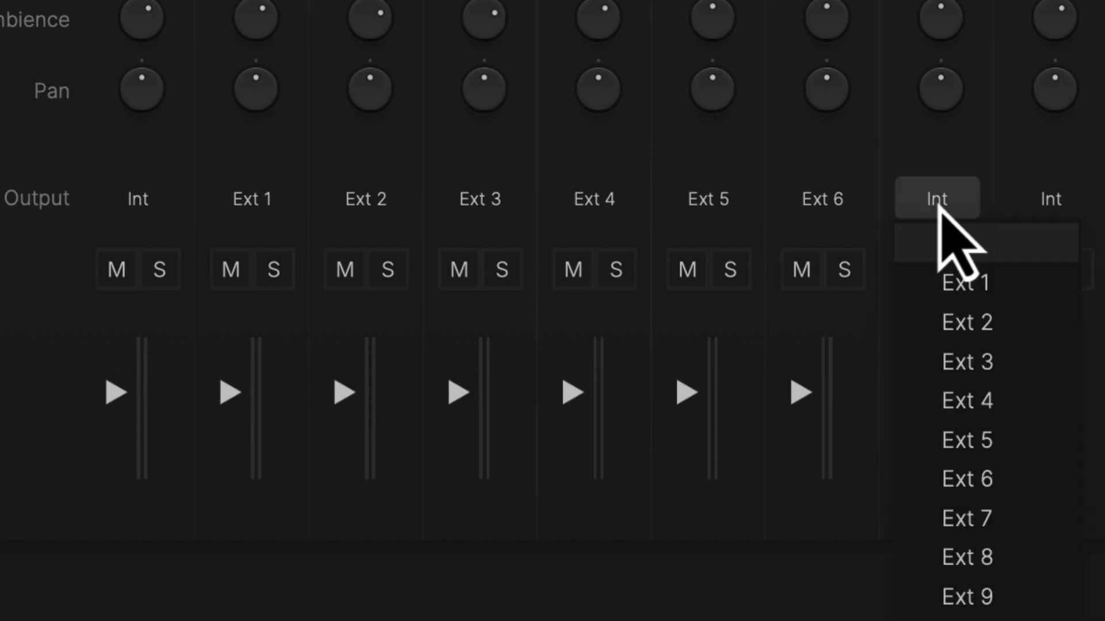
left_click(1011, 518)
left_click(1063, 196)
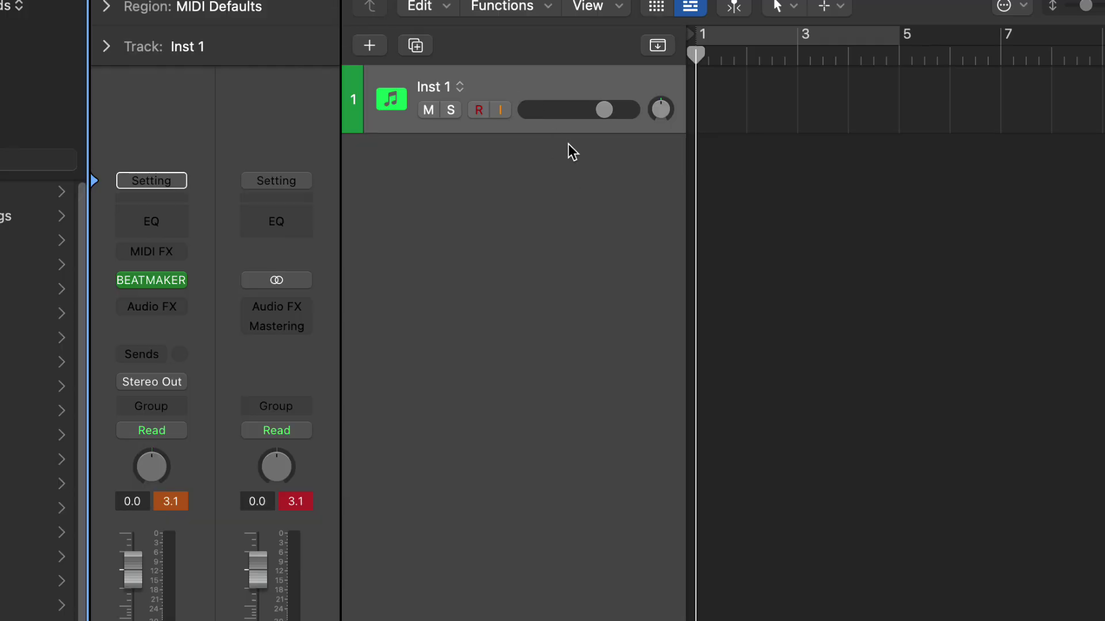
- Show the project mixer and add aux channels Aux 1 through Aux 15 for the Inst 1 multi-output instrument
key("x")
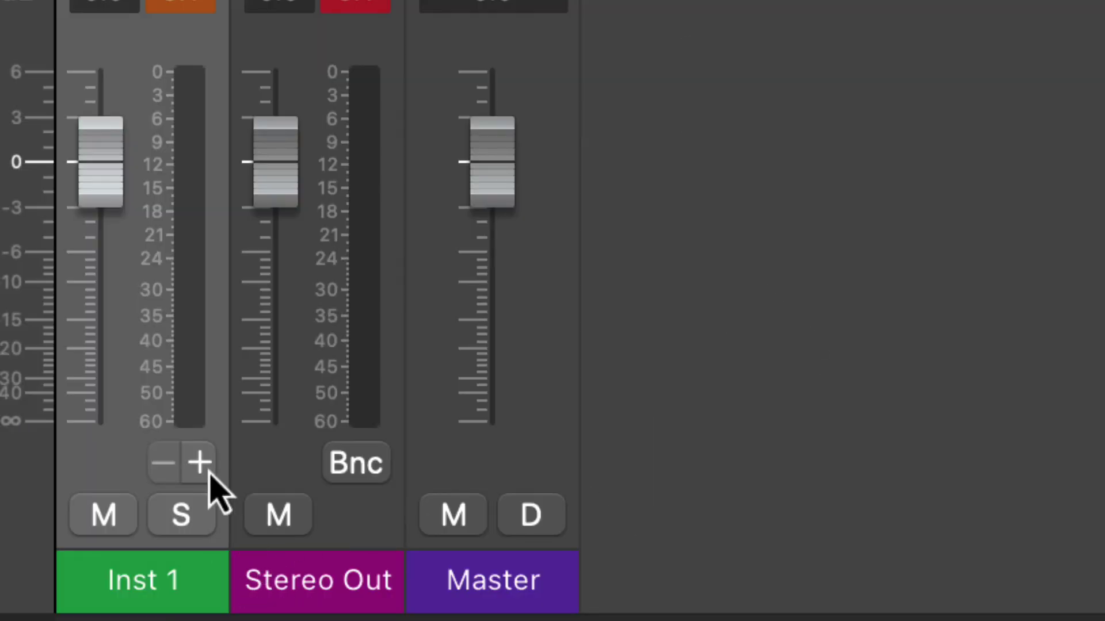
left_click(200, 464)
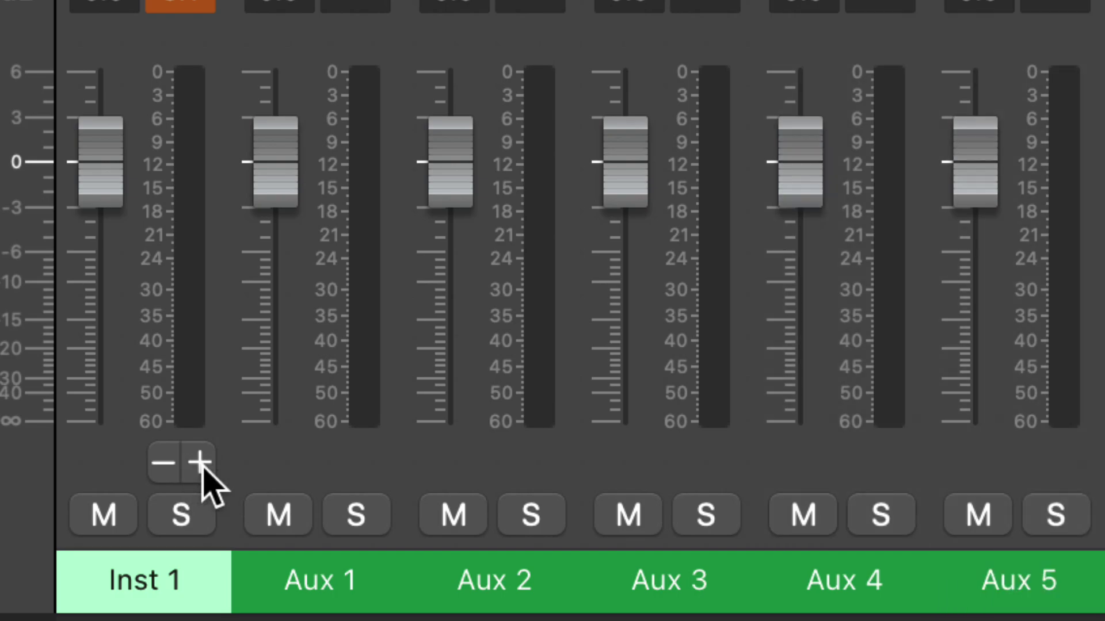
scroll(201, 465, "right", 10)
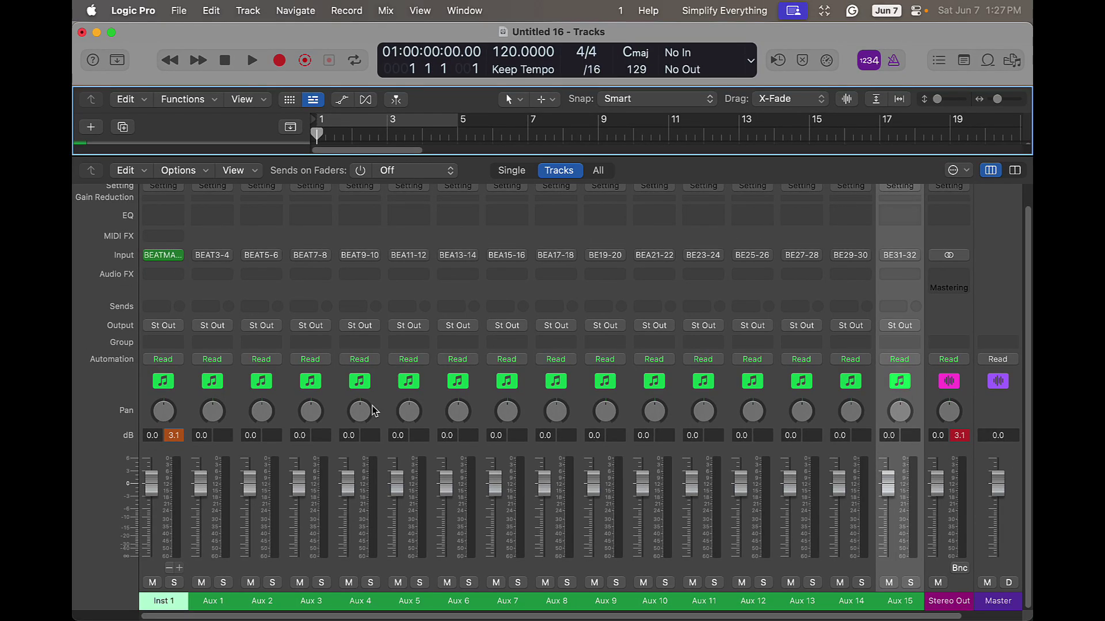
- Play BEATMAKER's first verse pattern to check the signal on the separate aux channels, and close the plug-in window
key("v")
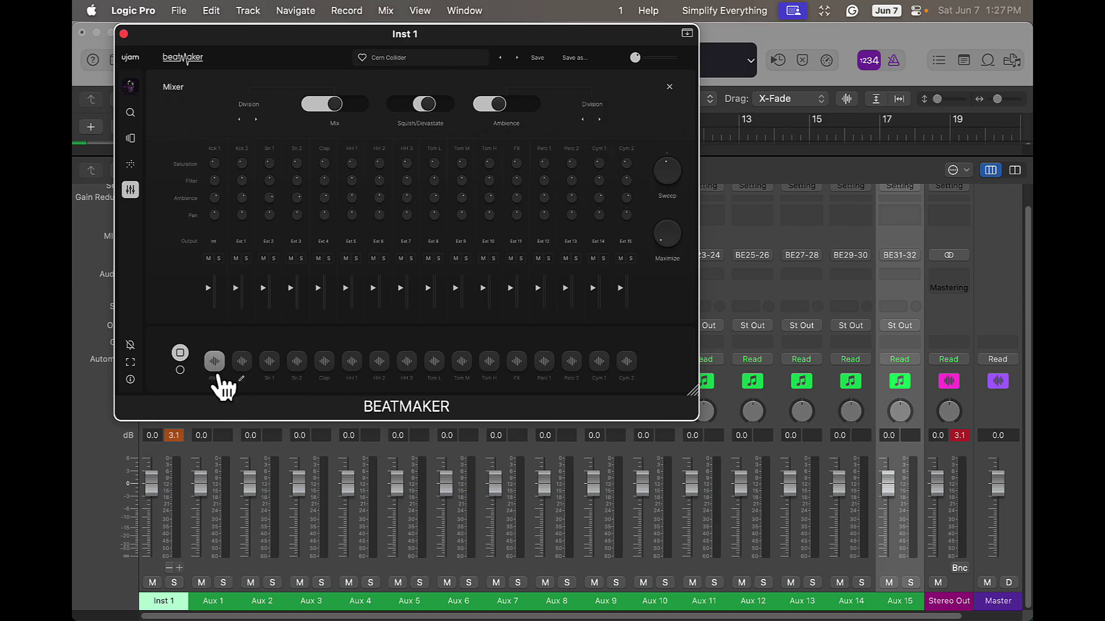
left_click(180, 370)
left_click(312, 364)
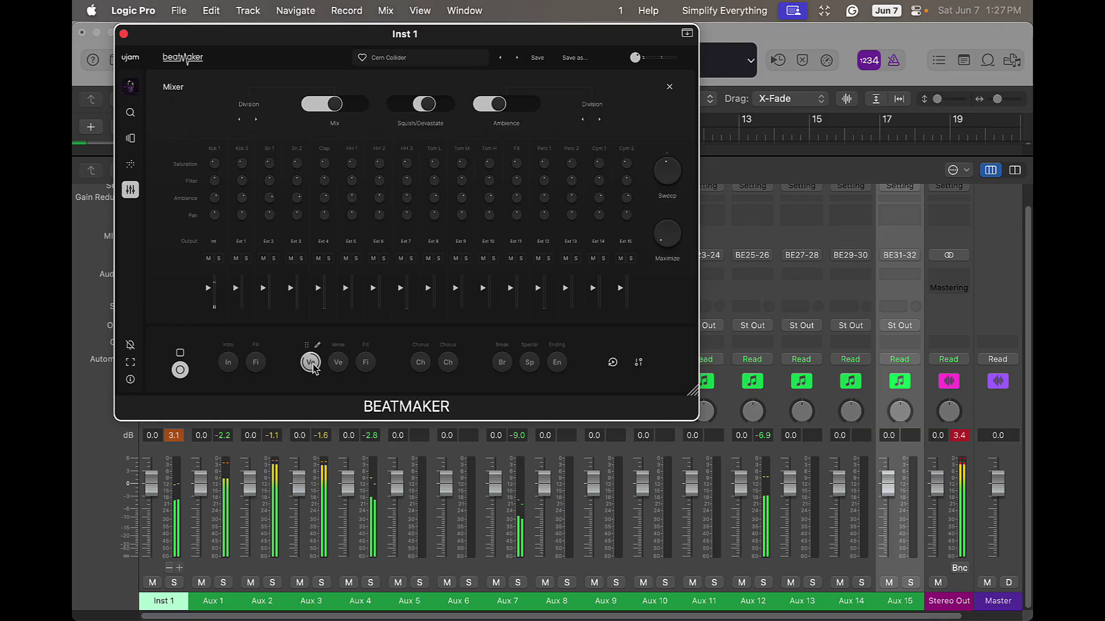
left_click(311, 362)
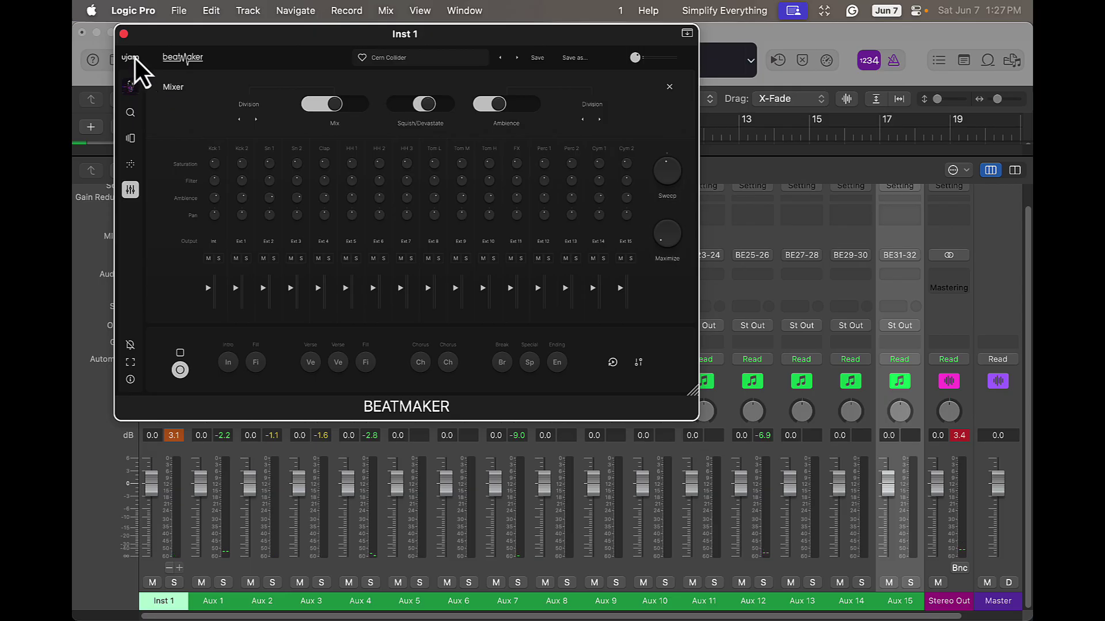
key("super+w")
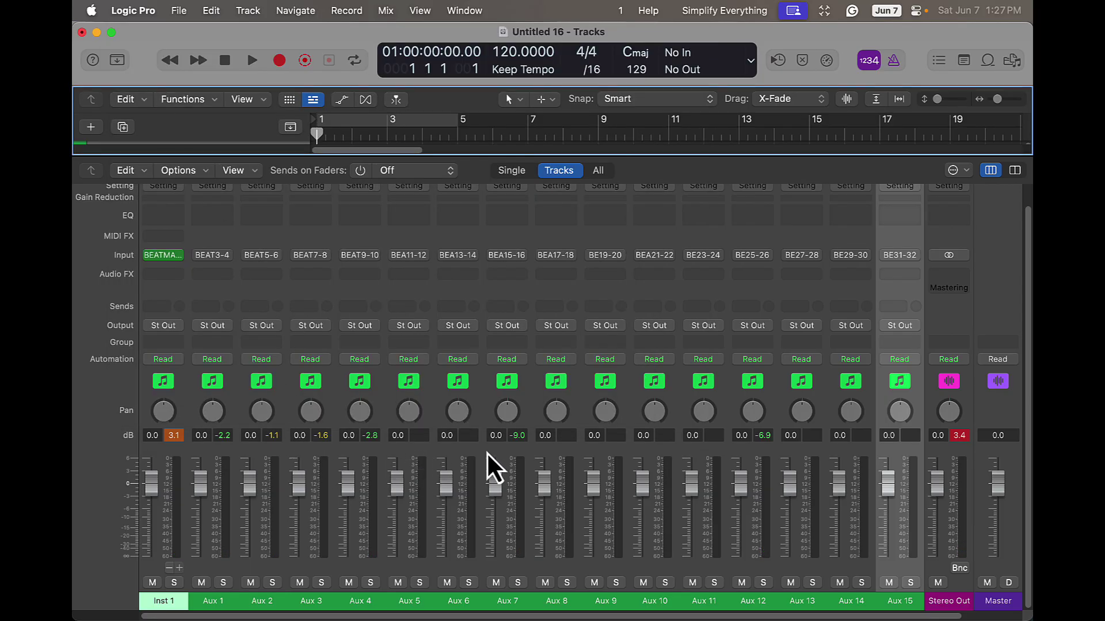
key("x")
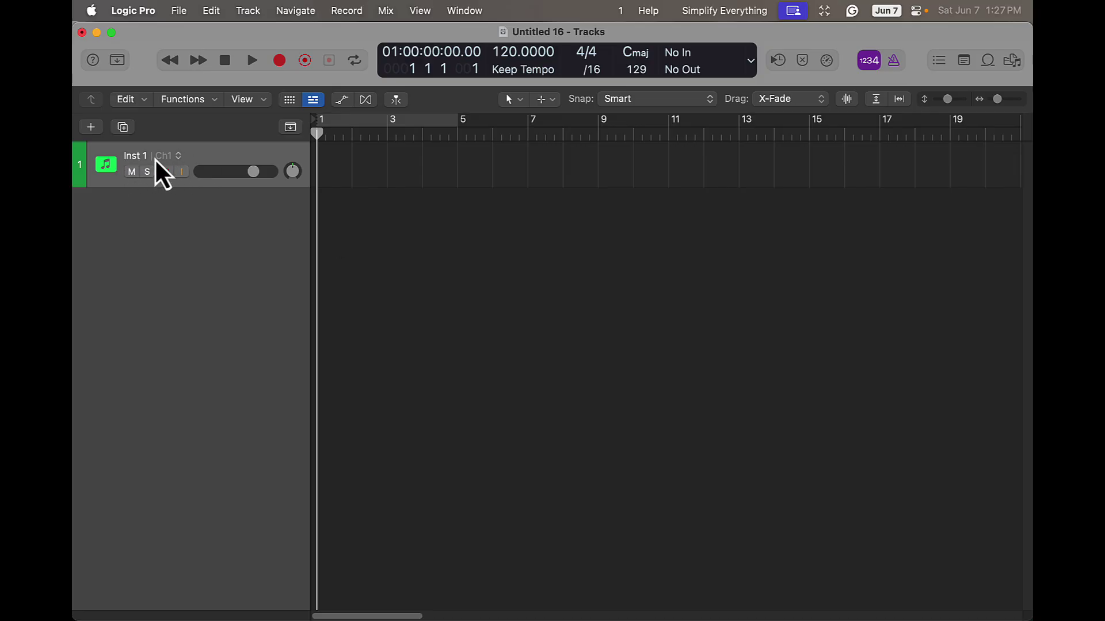
key("x")
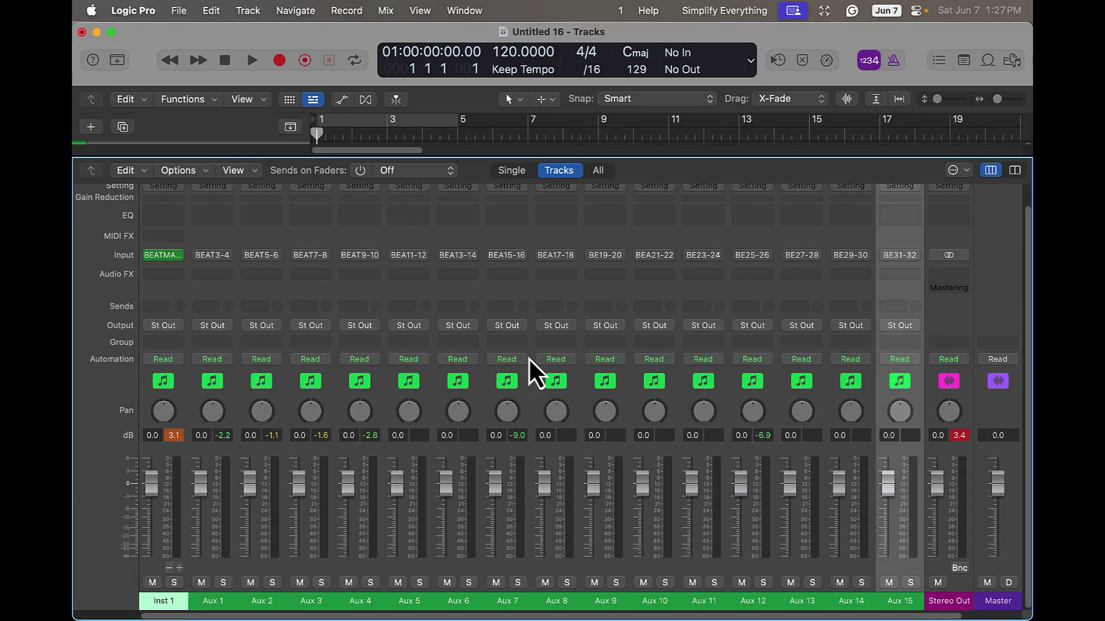
right_click(530, 400)
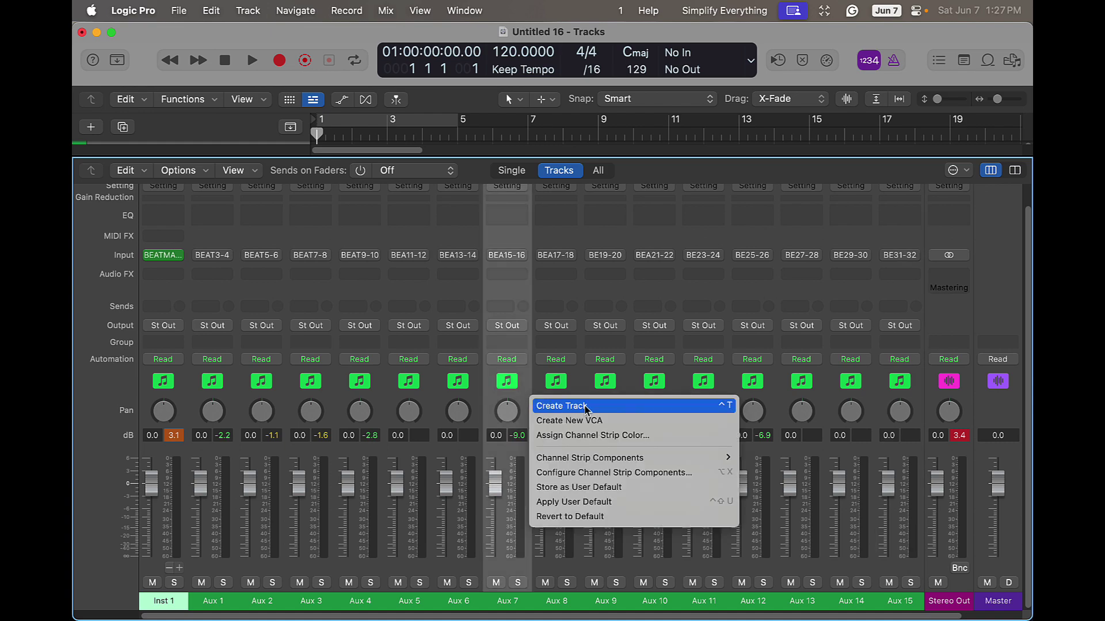
left_click(604, 341)
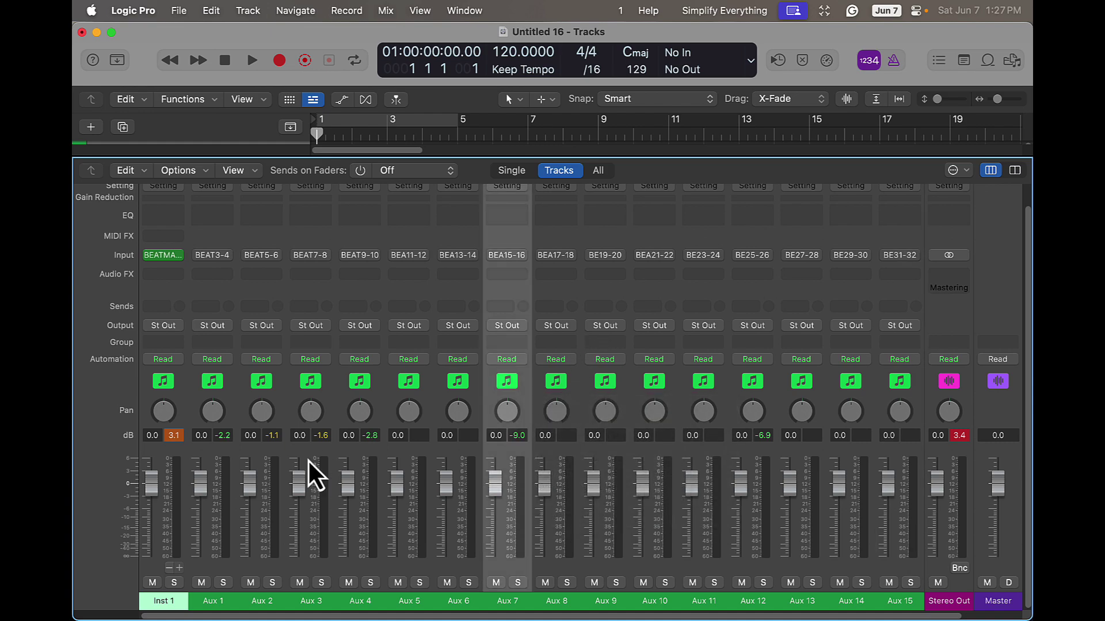
- Select the channel strips from Inst 1 through Aux 15, create arrangement tracks for them, and hide the mixer
left_click(196, 573)
left_click(173, 544)
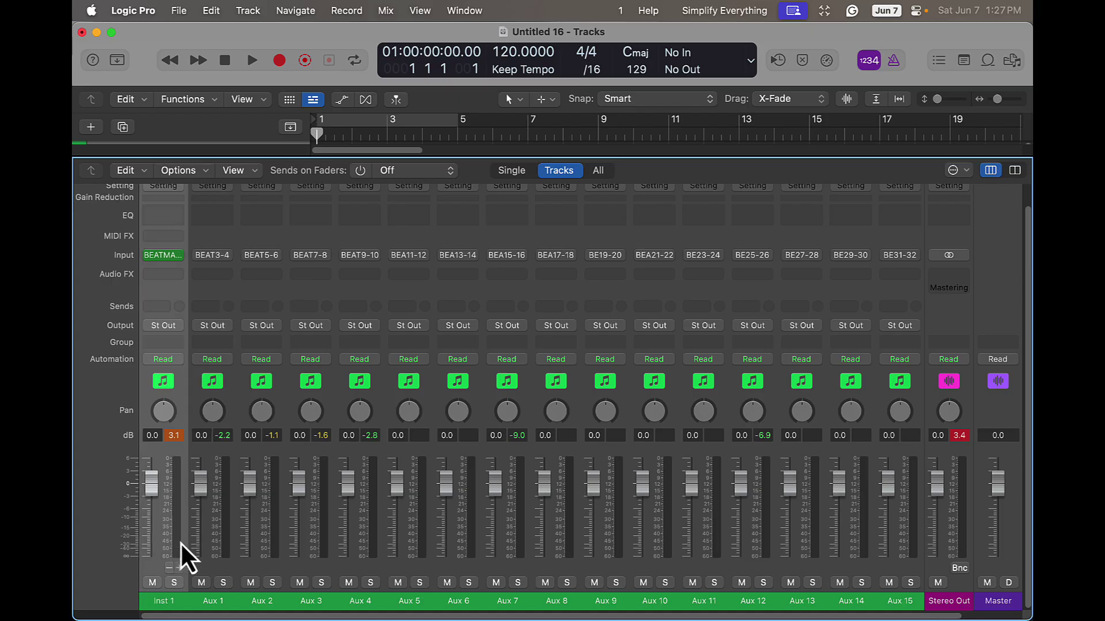
left_click(891, 574, "shift")
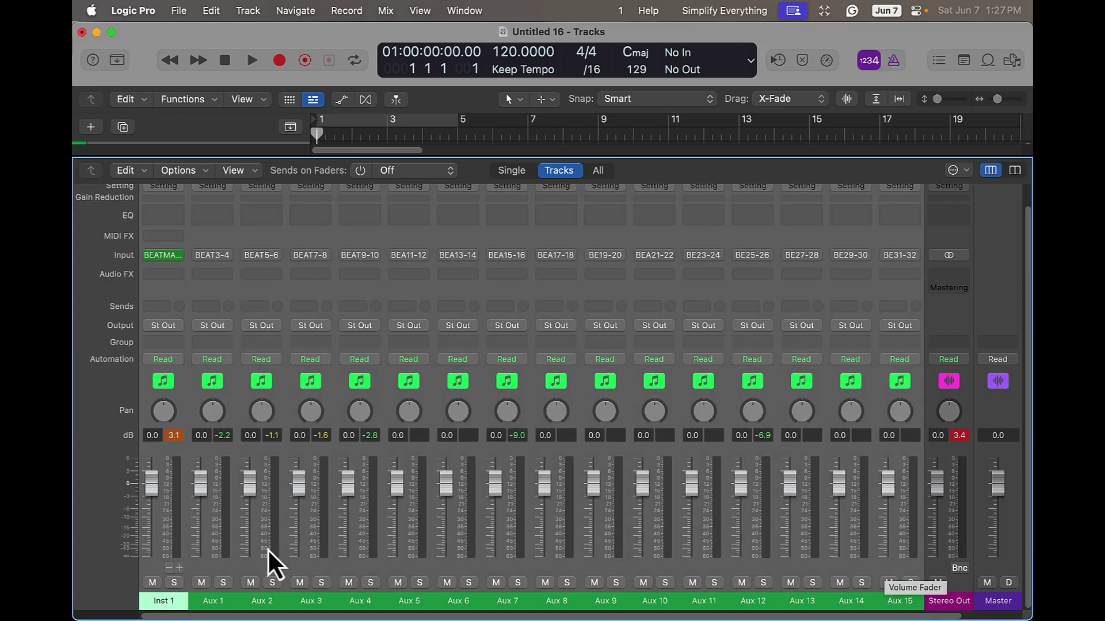
right_click(633, 401)
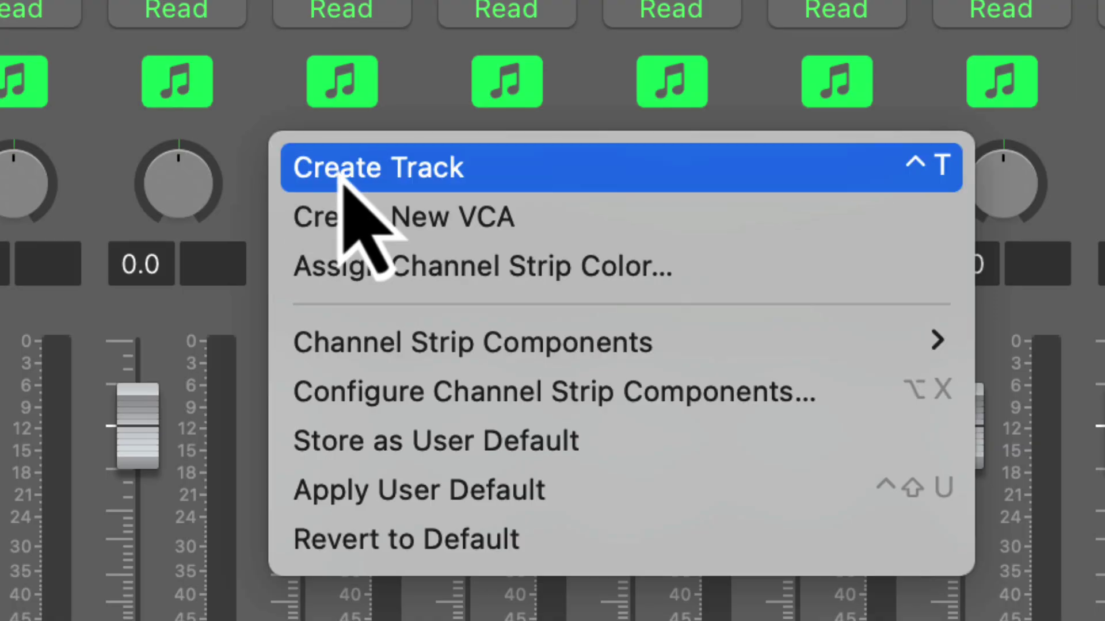
left_click(652, 406)
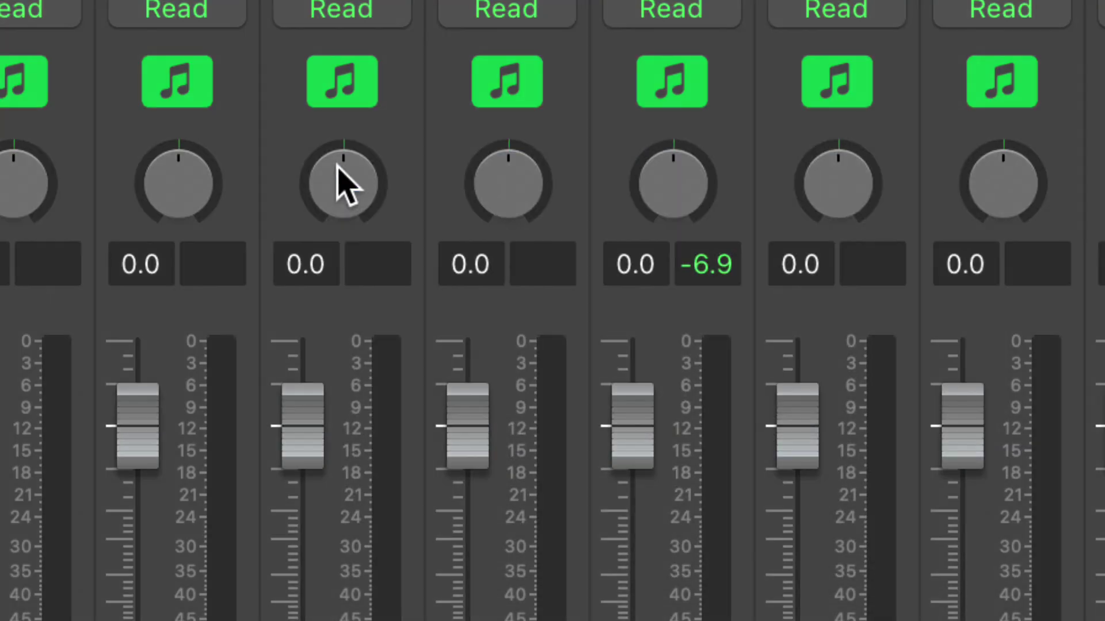
key("x")
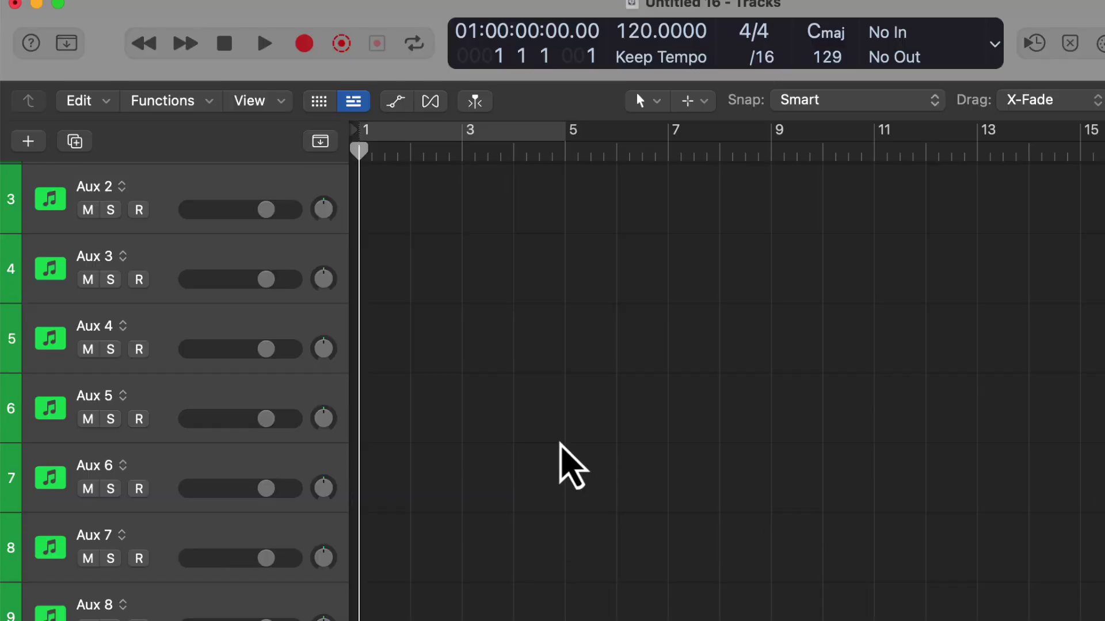
- Group the tracks from Inst 1 through Aux 15 into a summing stack
scroll(624, 538, "up", 3)
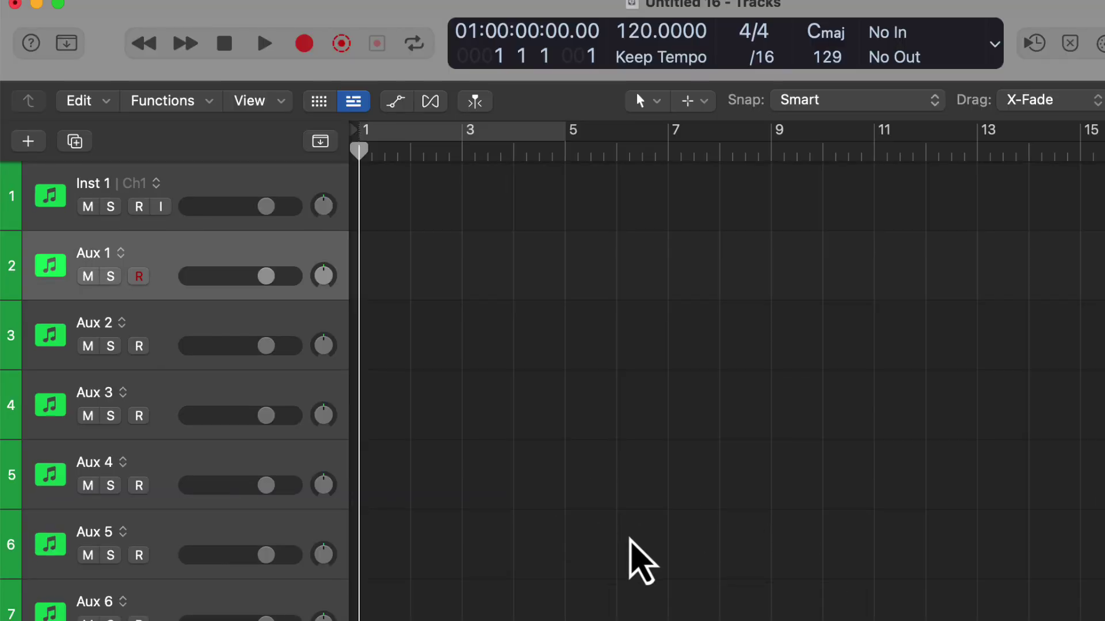
scroll(619, 561, "down", 5)
scroll(619, 561, "up", 5)
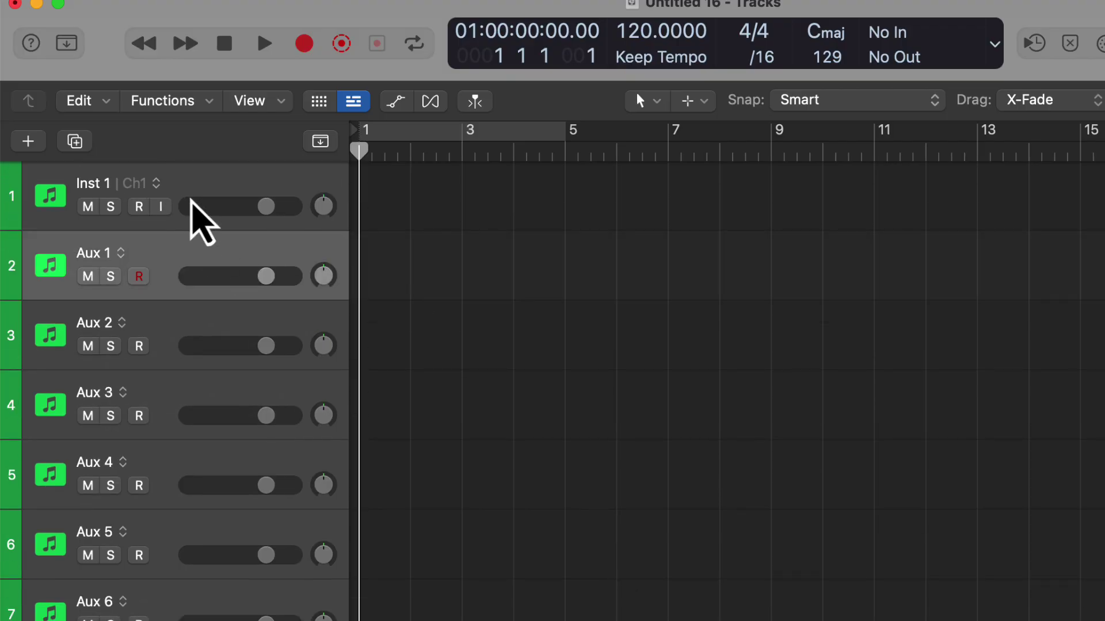
left_click(193, 186)
scroll(258, 403, "down", 5)
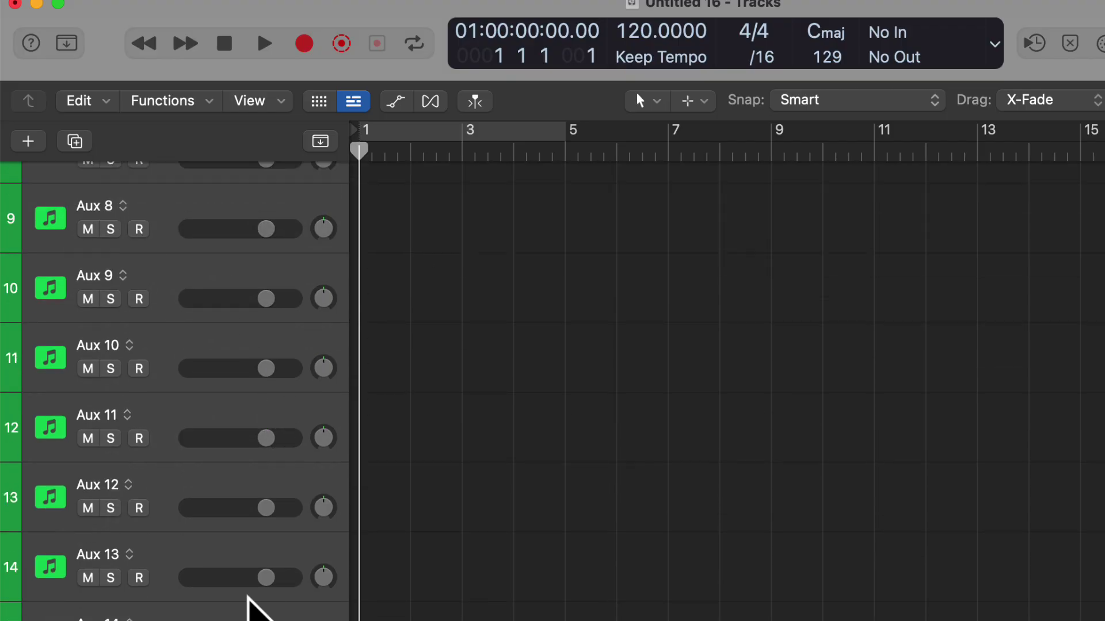
scroll(176, 391, "up", 5)
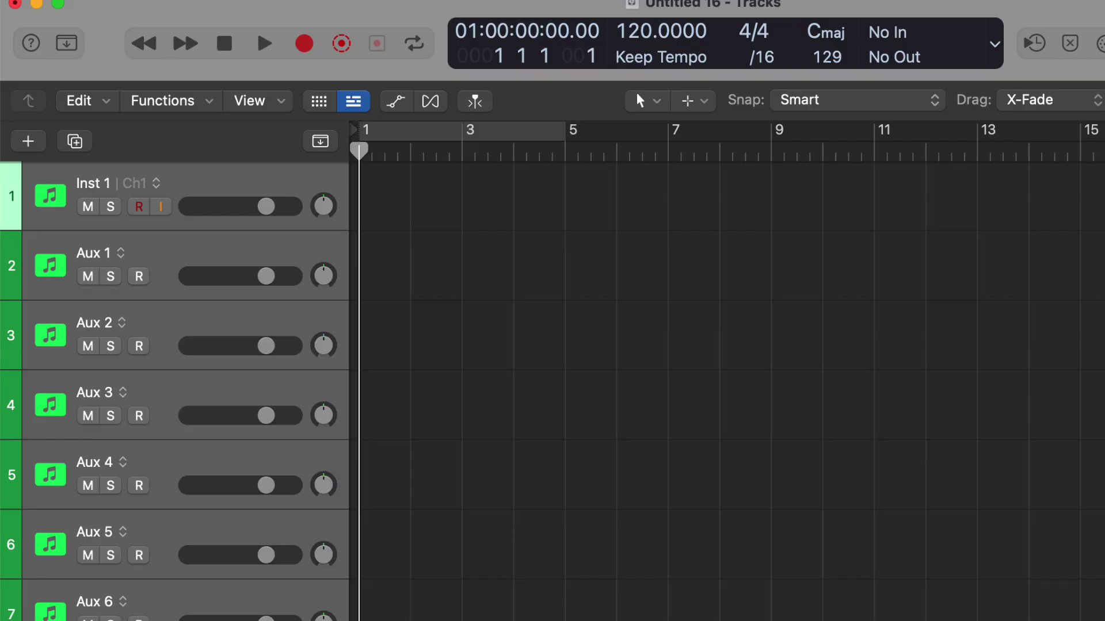
key("super+shift+d")
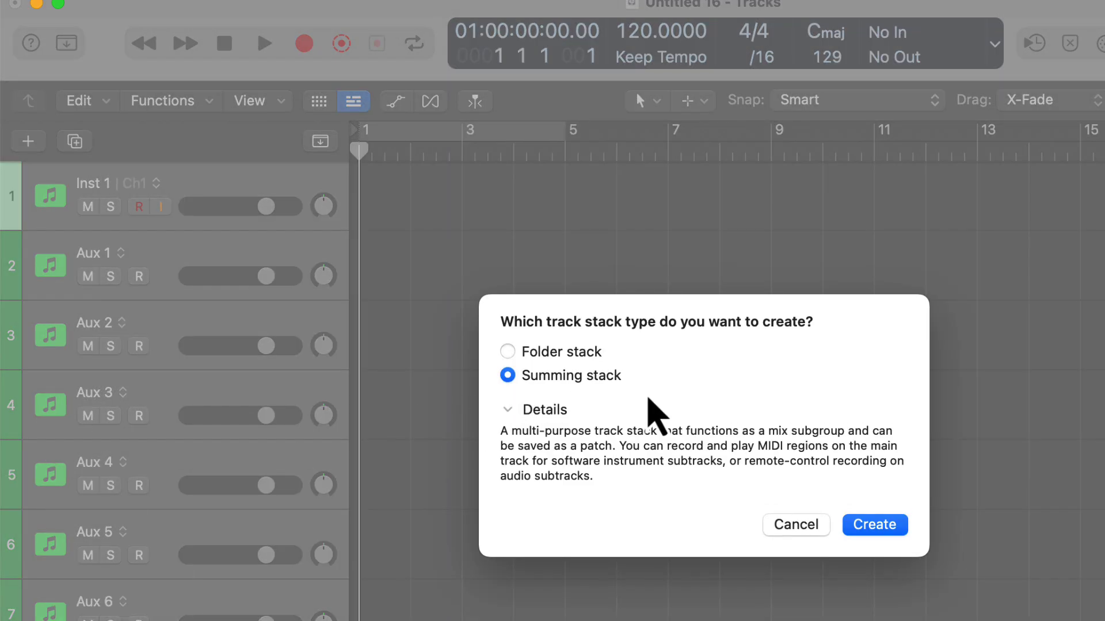
left_click(875, 526)
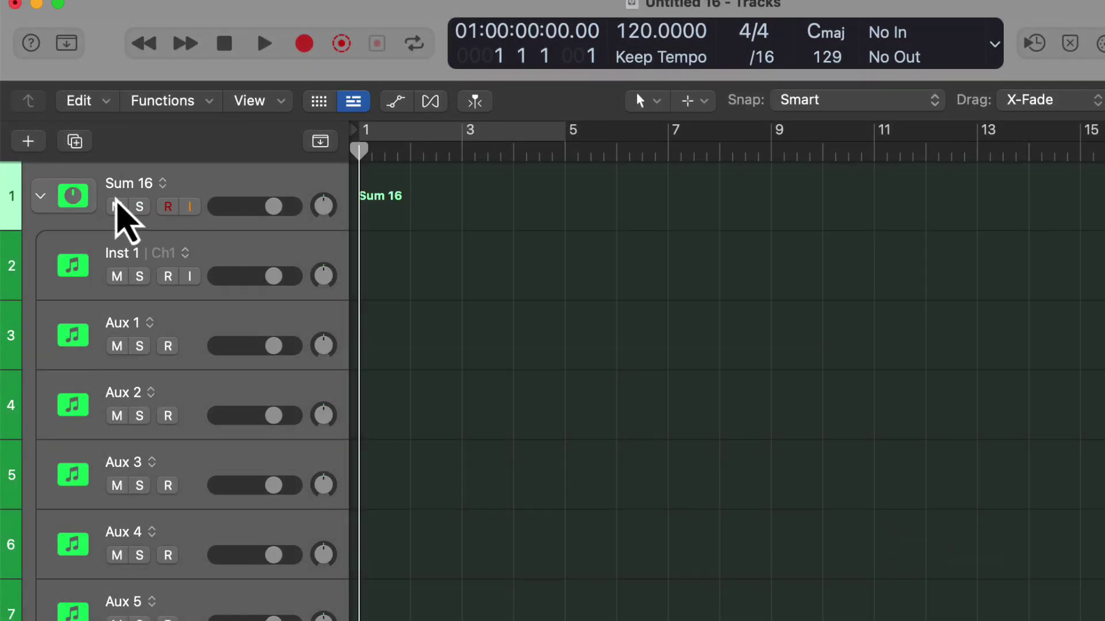
- Rename the Sum 16 summing stack as BEATMAKER 3
double_click(131, 183)
type("BEA")
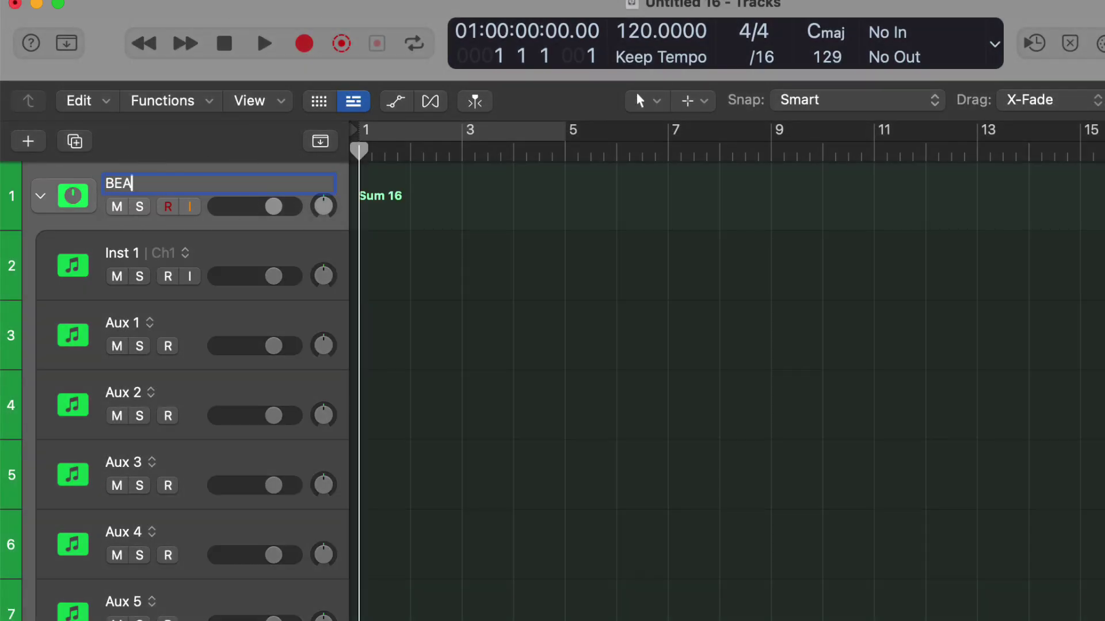
type("TMAKER 3")
key("Return")
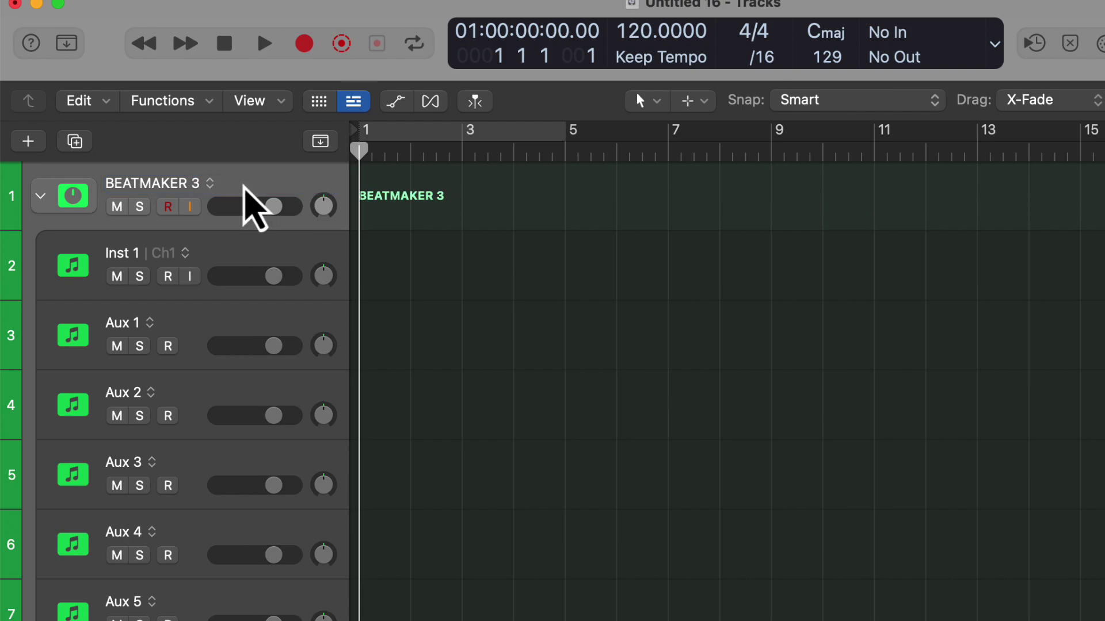
- Audition BEATMAKER's first verse pattern and place it at bar 1 of the BEATMAKER 3 track, cycling its two bars
key("v")
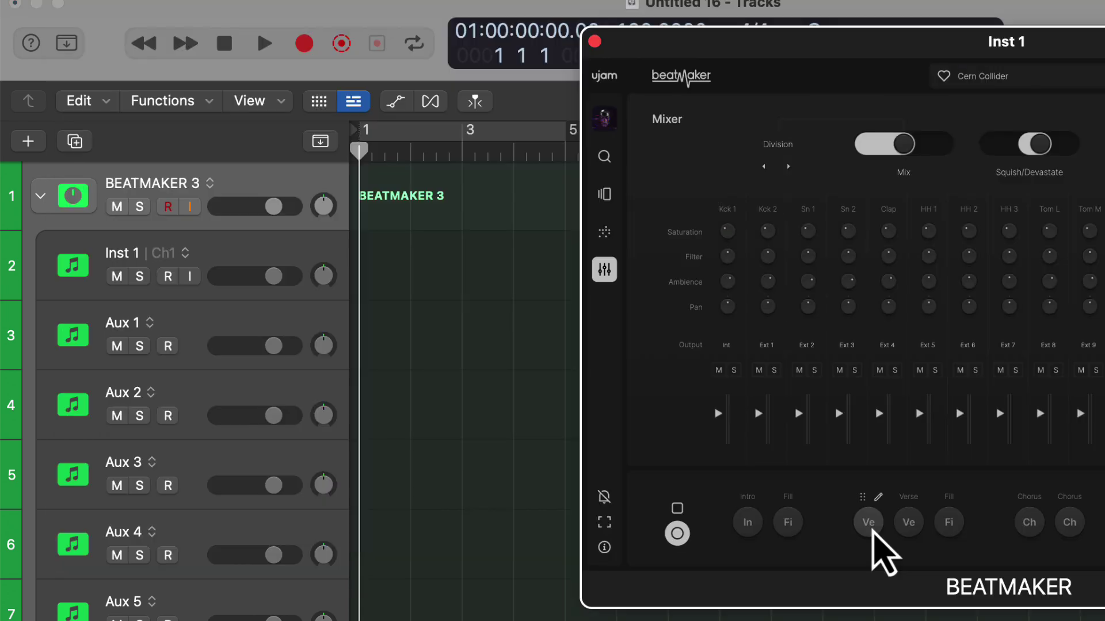
left_click(872, 528)
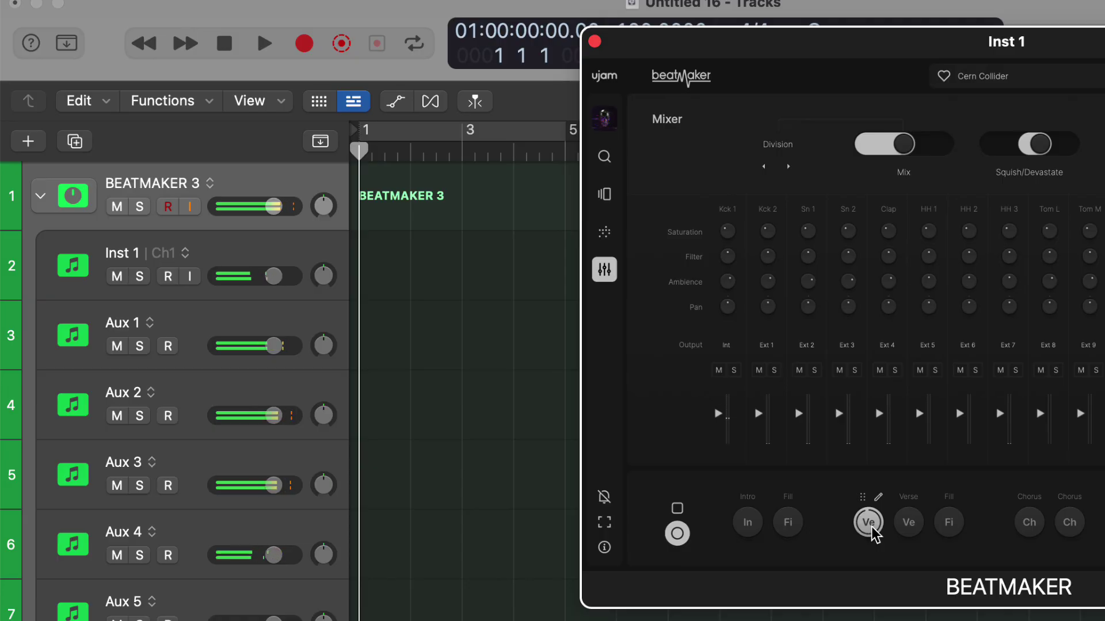
left_click_drag(873, 520, 361, 192)
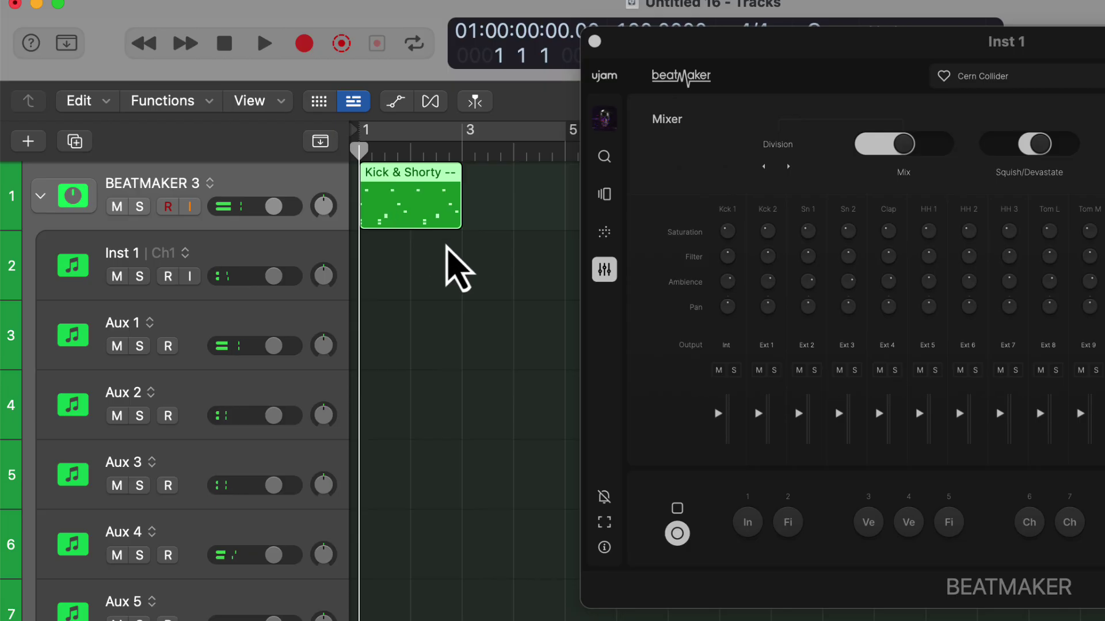
left_click(595, 41)
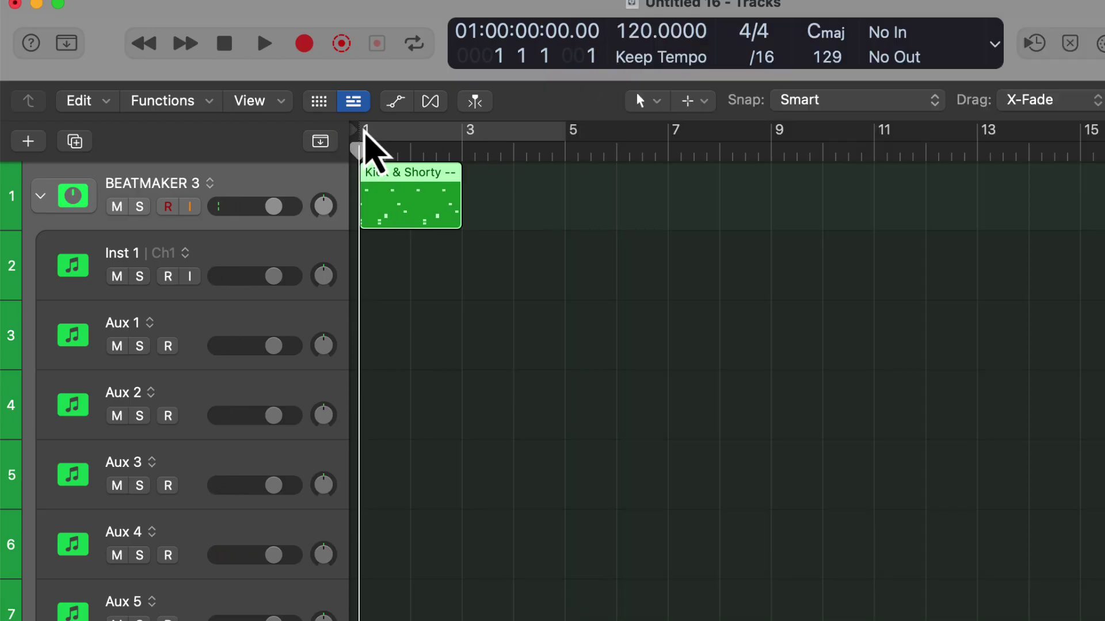
left_click(377, 132)
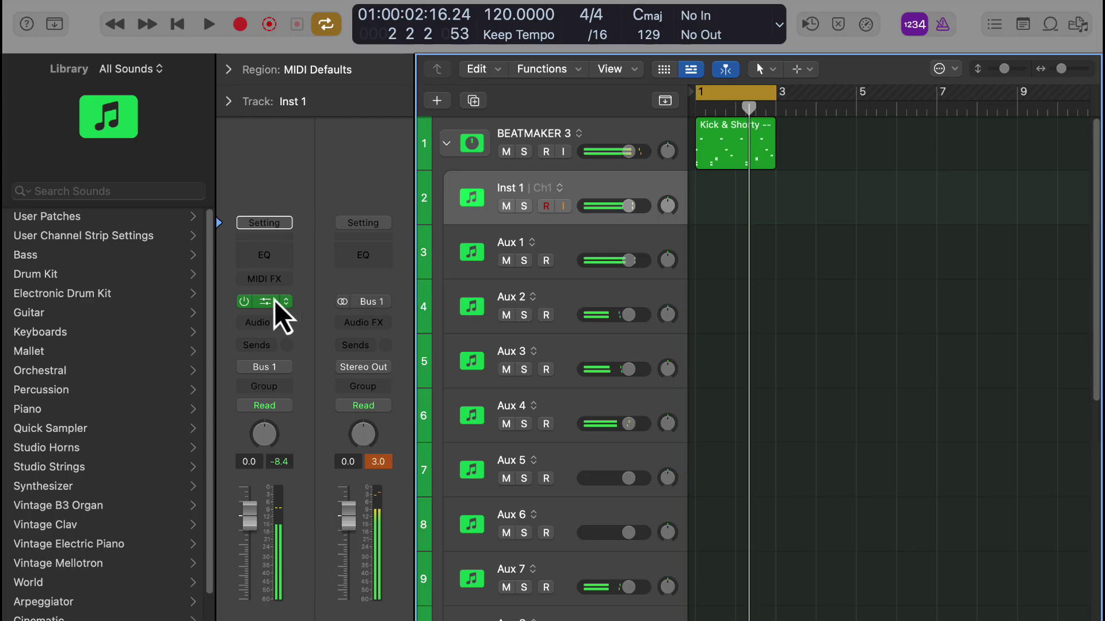
- Reopen the BEATMAKER plug-in on the Inst 1 channel and switch its title to COZY
left_click(264, 302)
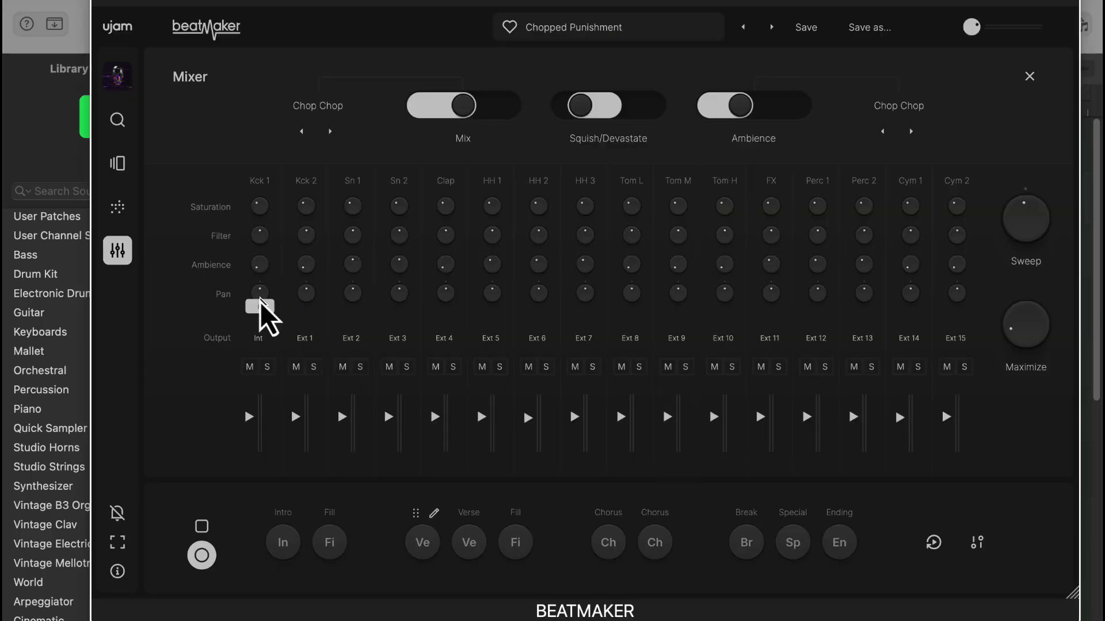
left_click(121, 80)
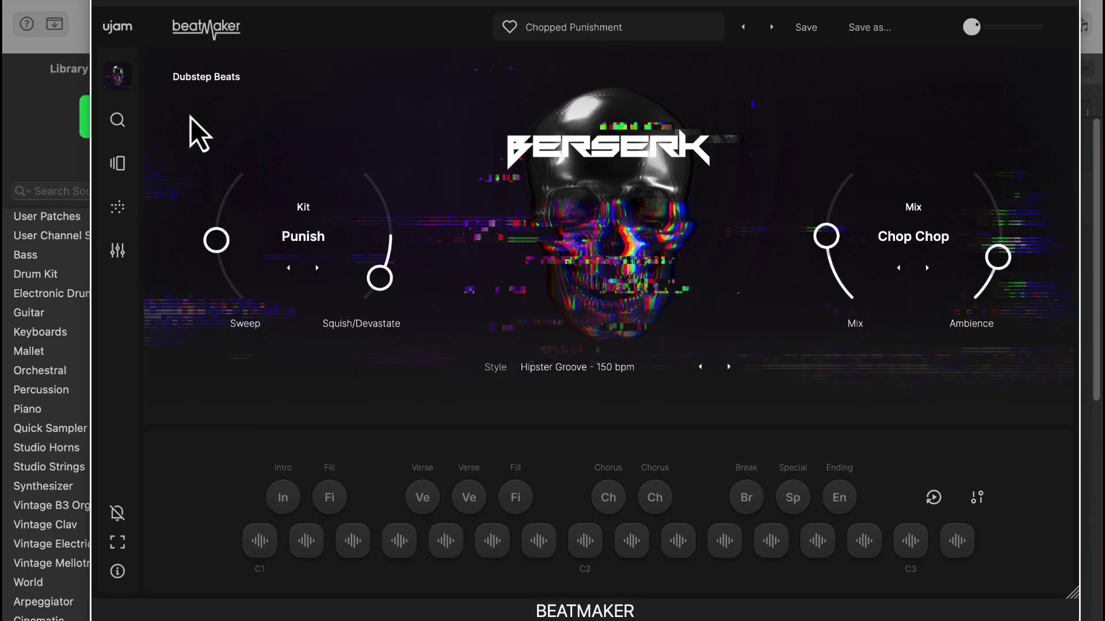
left_click(121, 124)
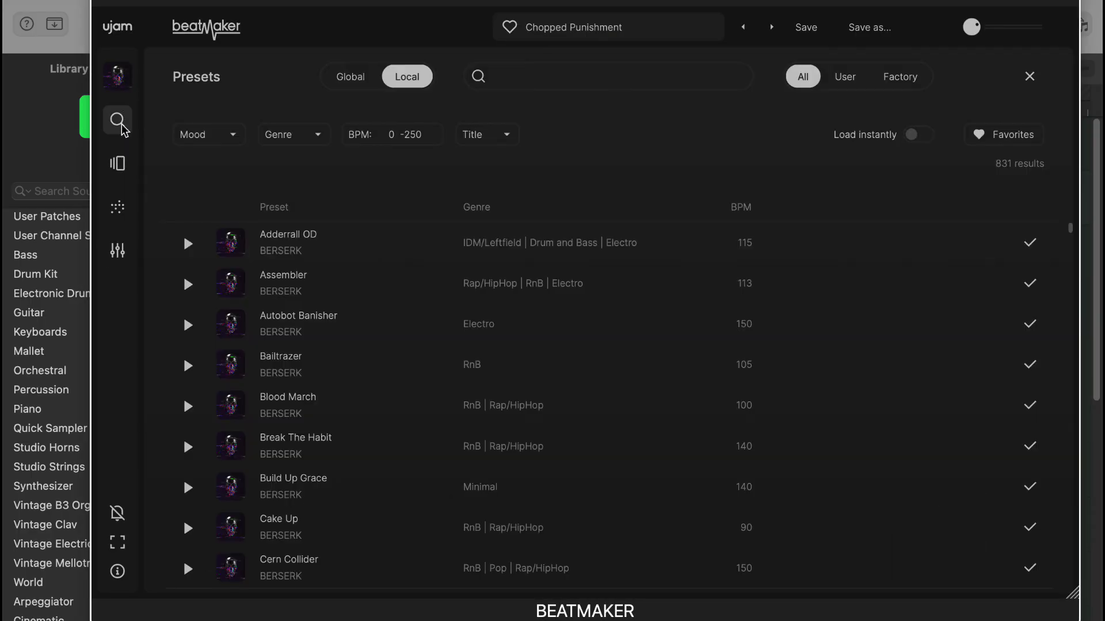
left_click(121, 172)
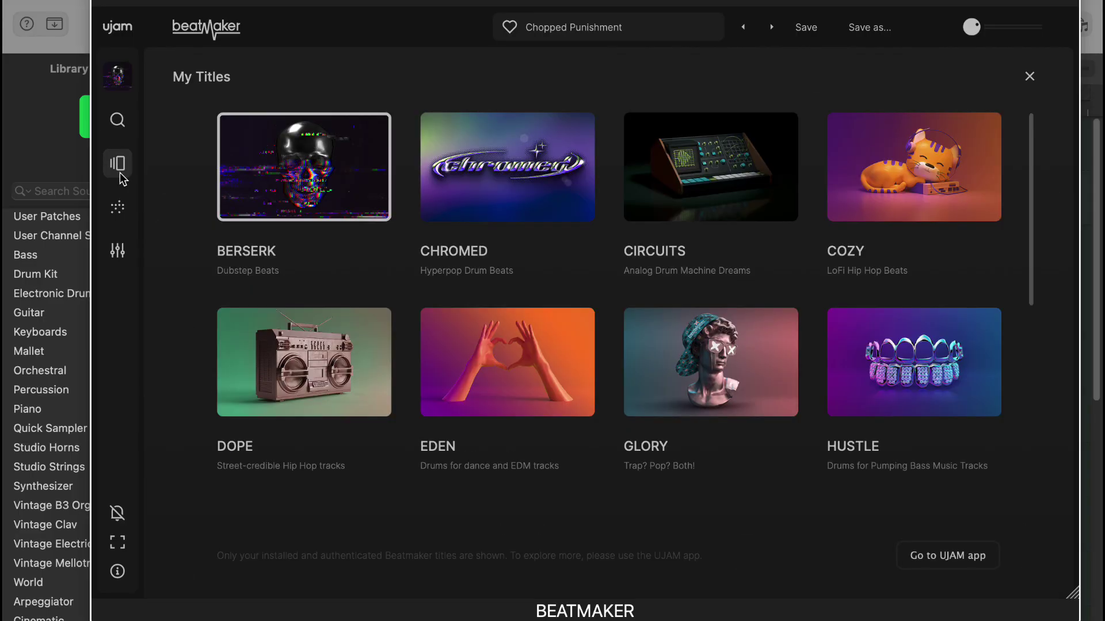
left_click(928, 176)
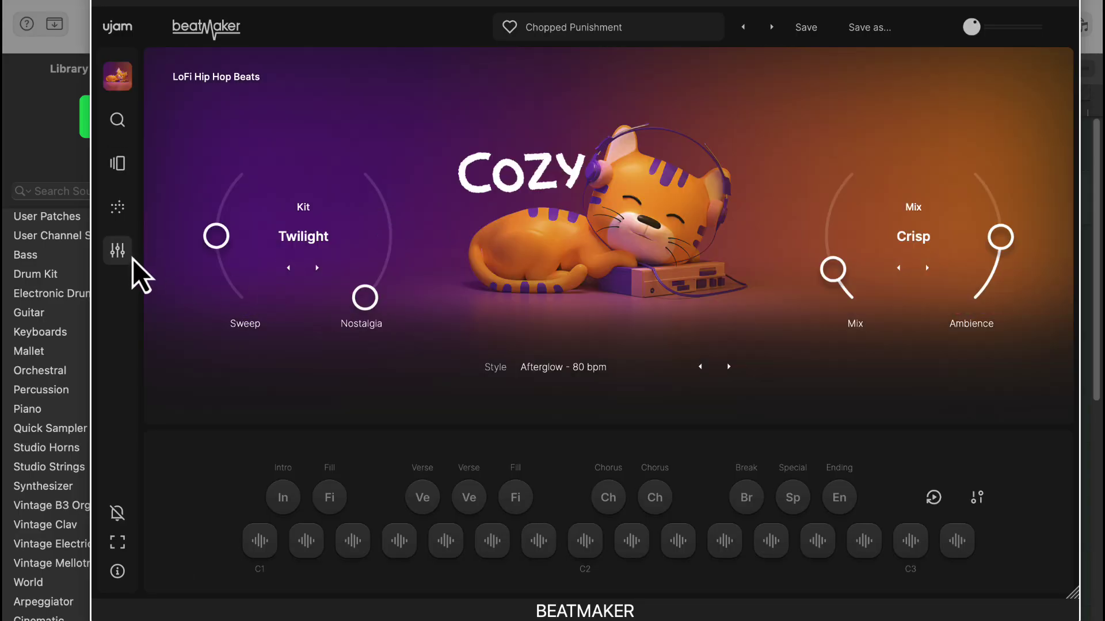
- Show the COZY title's mixer and look through the output choices for Kck 2
left_click(120, 252)
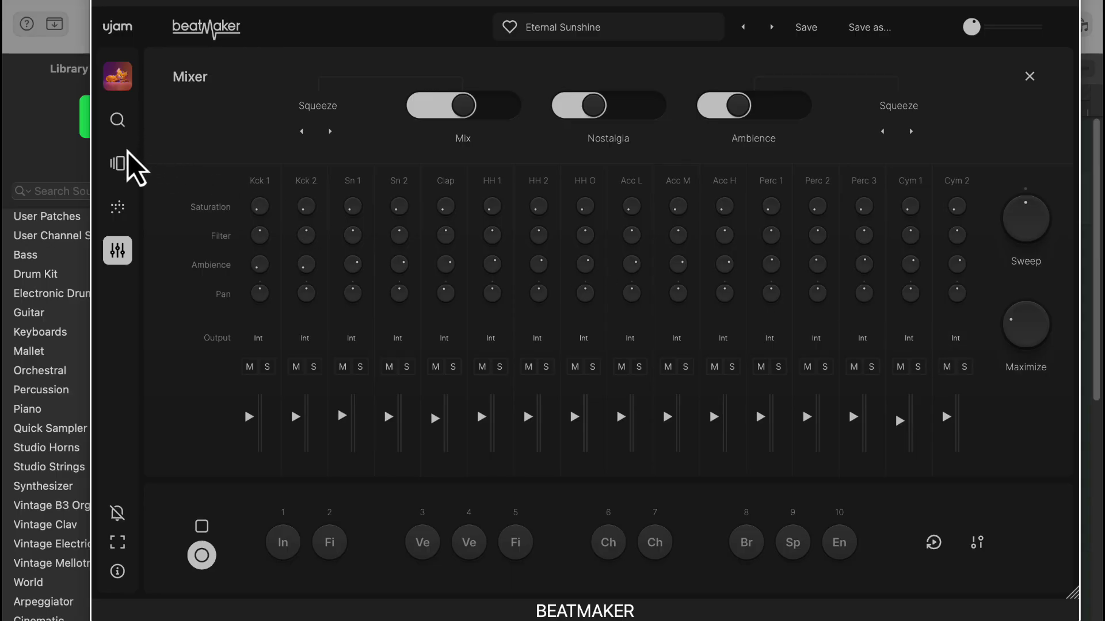
left_click(119, 165)
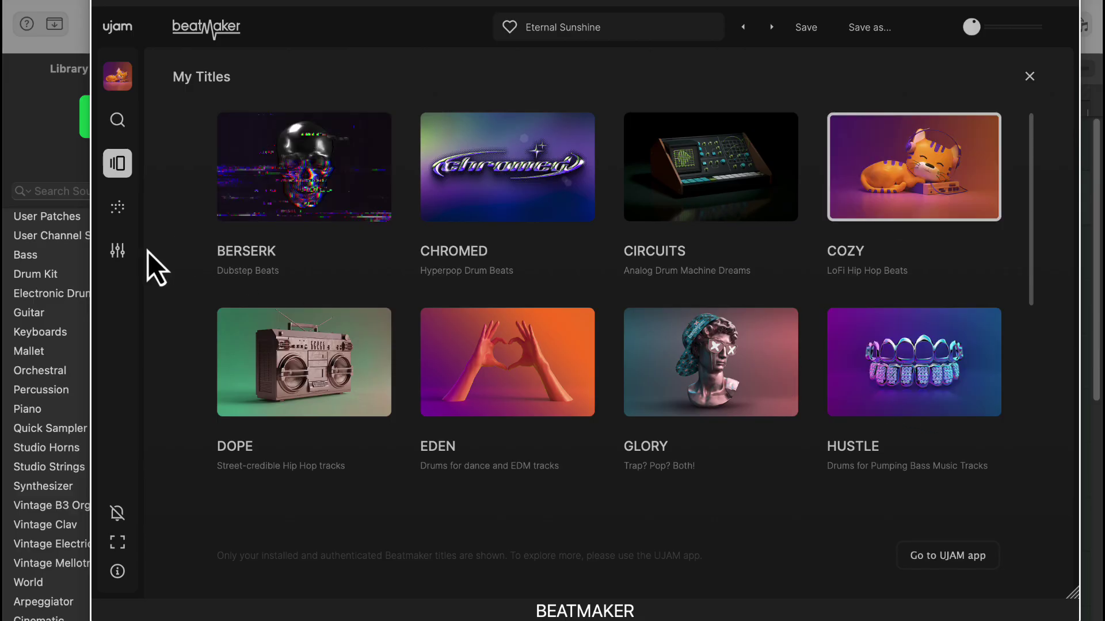
left_click(118, 250)
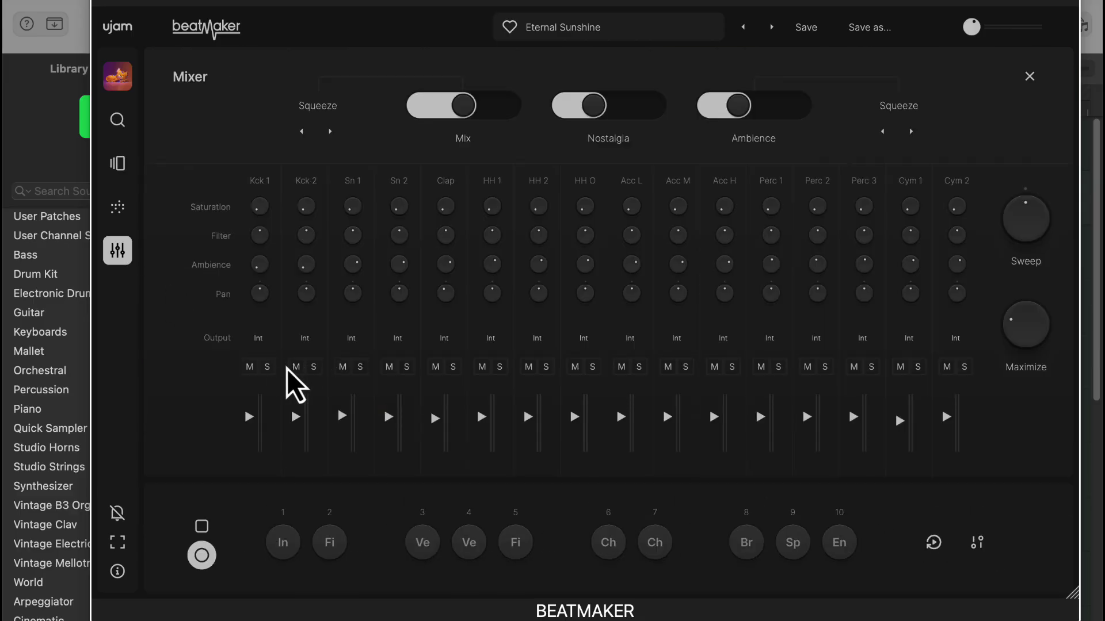
left_click(305, 338)
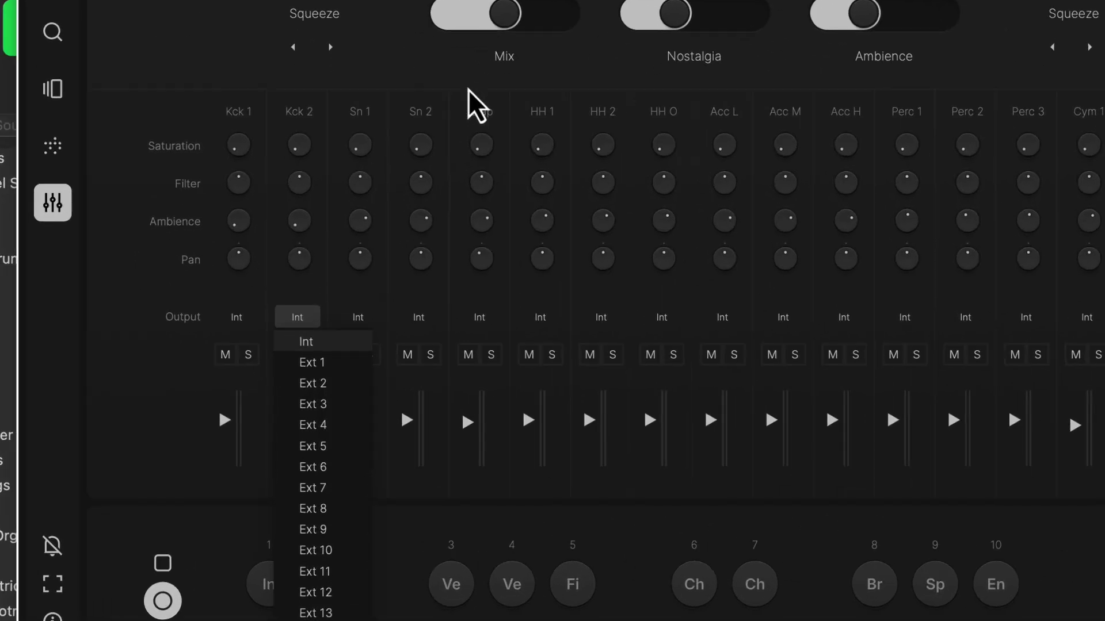
left_click(437, 162)
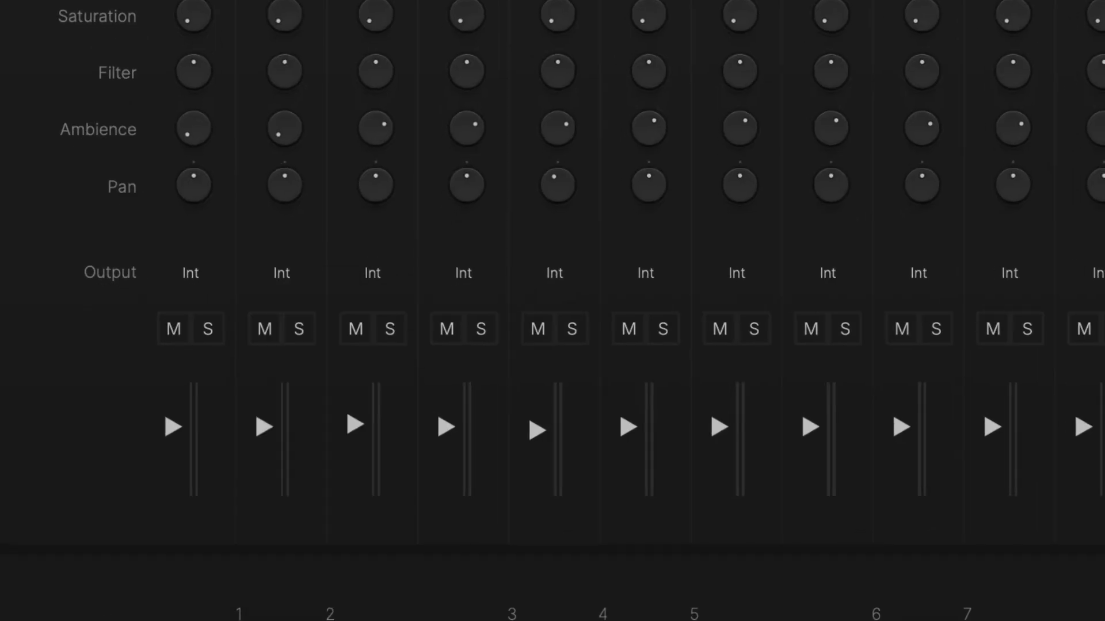
- Route Sn 1 and Sn 2 to output Ext 2 and Clap to output Ext 3
left_click(288, 280)
left_click(380, 283)
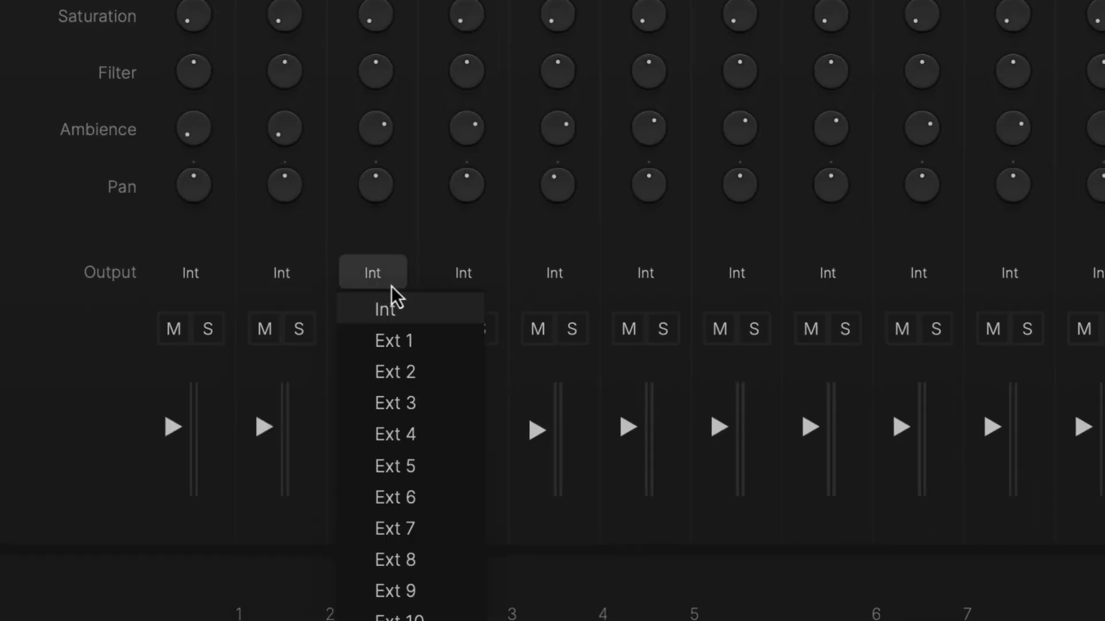
left_click(411, 368)
left_click(468, 279)
left_click(506, 373)
left_click(559, 273)
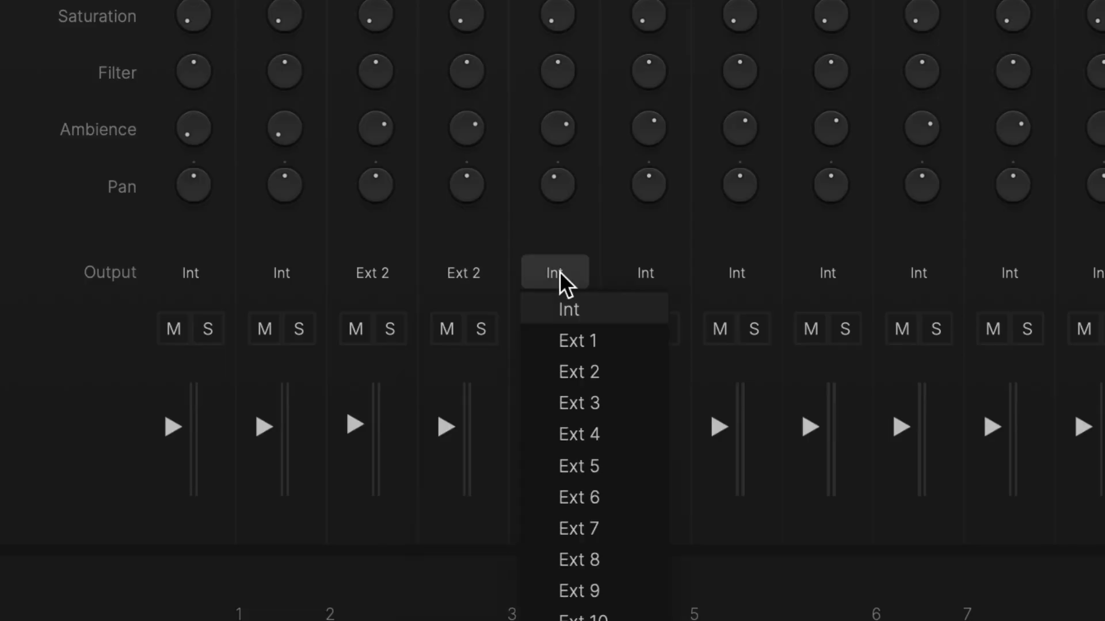
left_click(608, 414)
- Route HH 1, HH 2 and HH O to output Ext 4, and return to the COZY title's main page
left_click(652, 278)
left_click(702, 433)
left_click(738, 282)
left_click(776, 434)
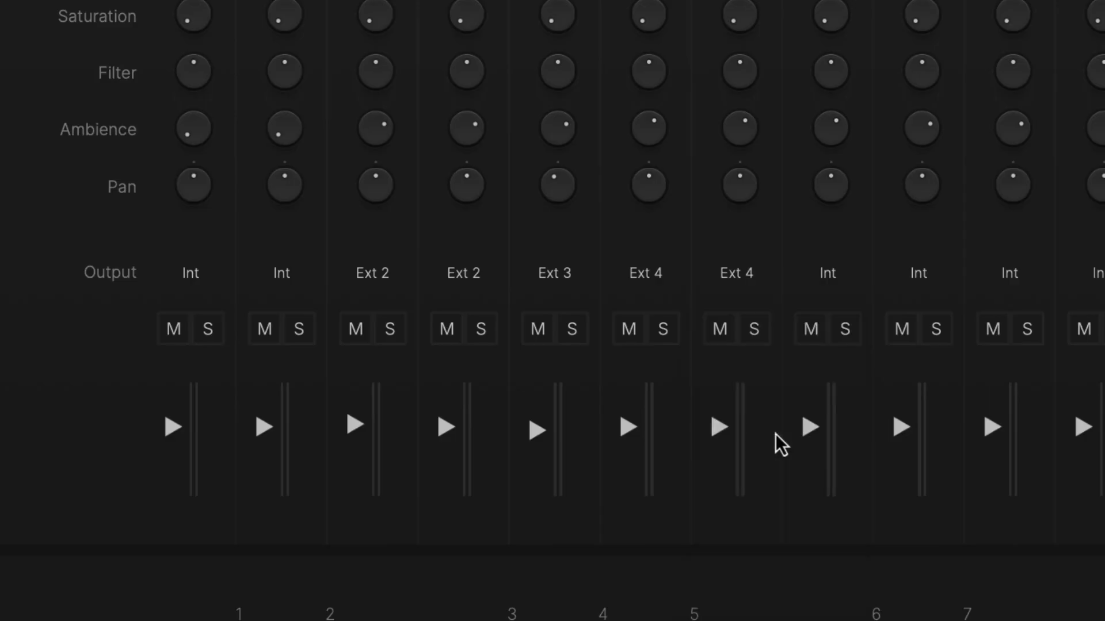
left_click(817, 281)
left_click(886, 435)
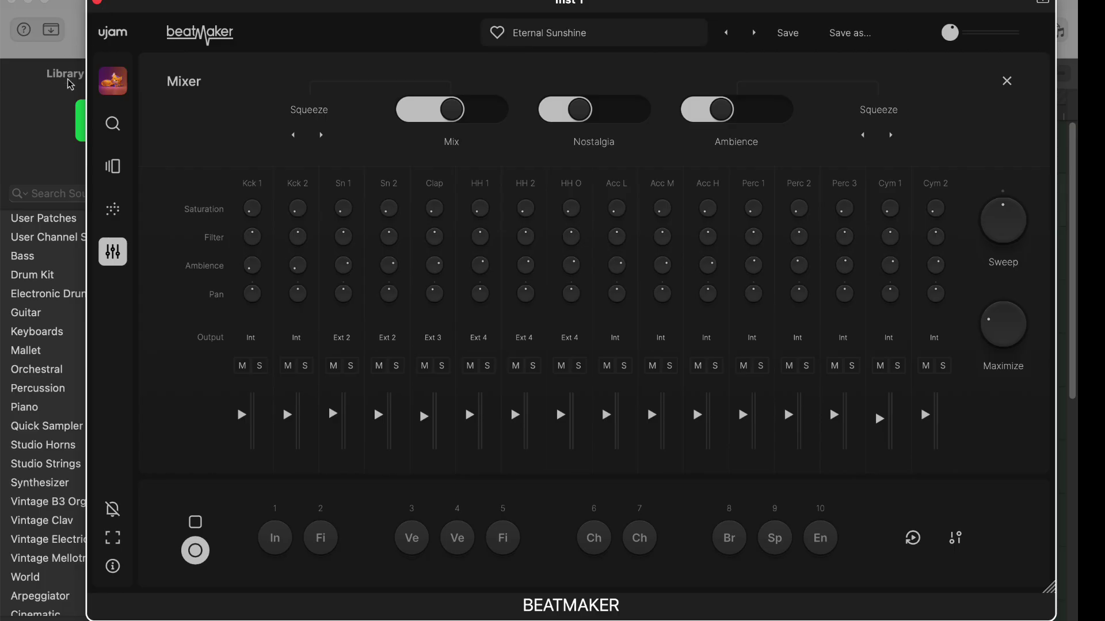
left_click(112, 86)
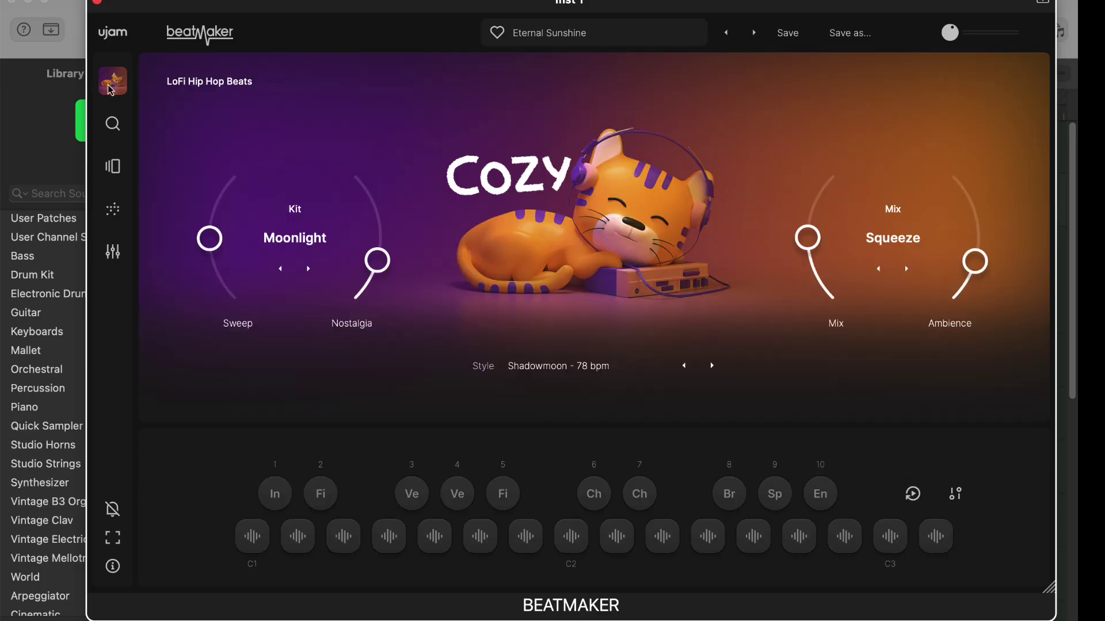